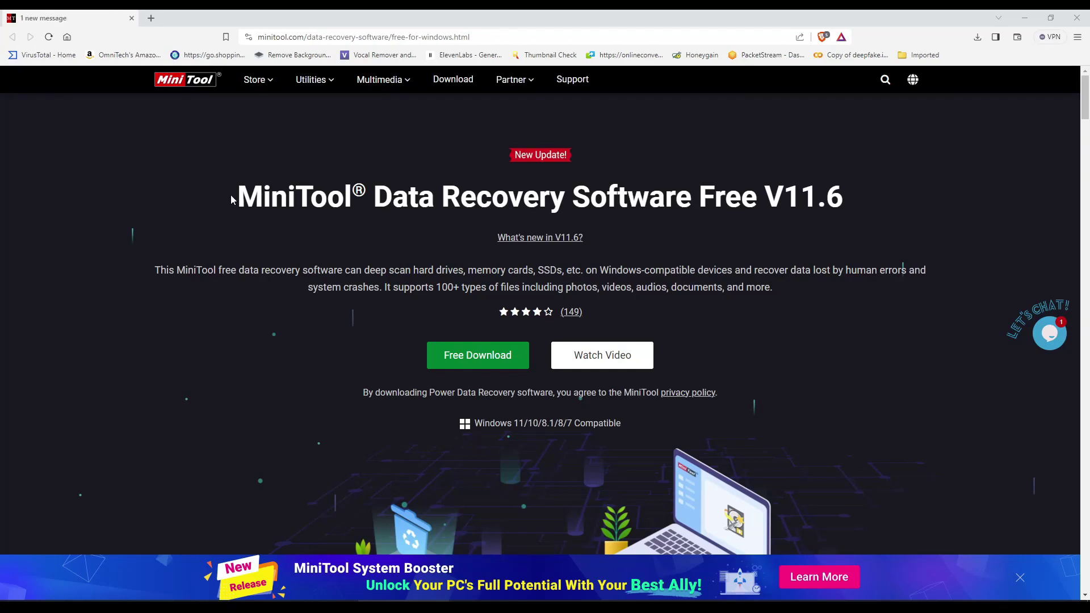
# - Highlight the product name and version number in the download page heading
pyautogui.moveTo(234, 199); pyautogui.dragTo(566, 195)
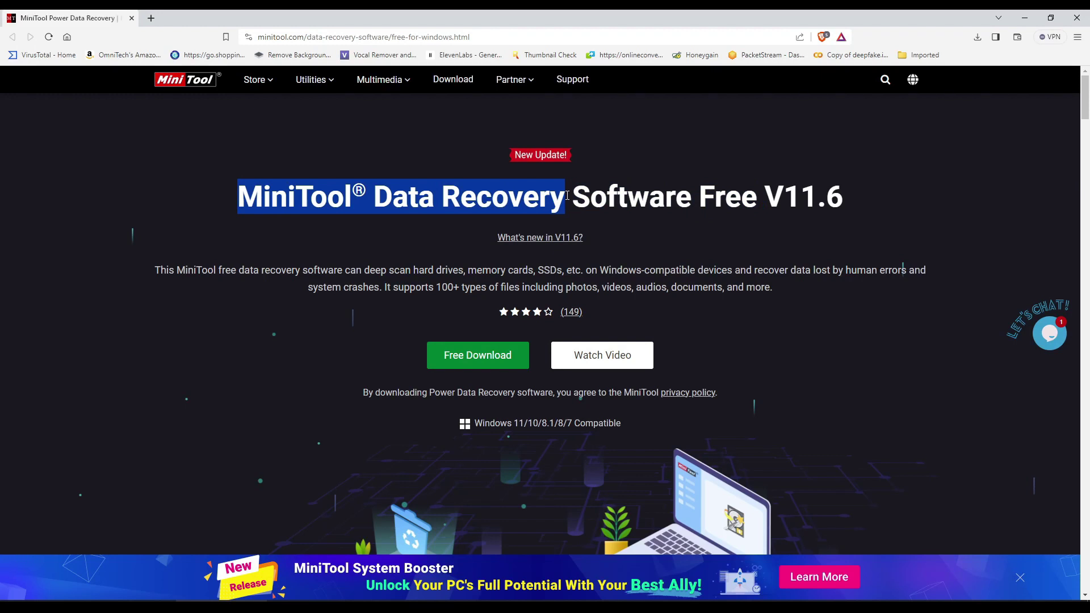
pyautogui.click(566, 196)
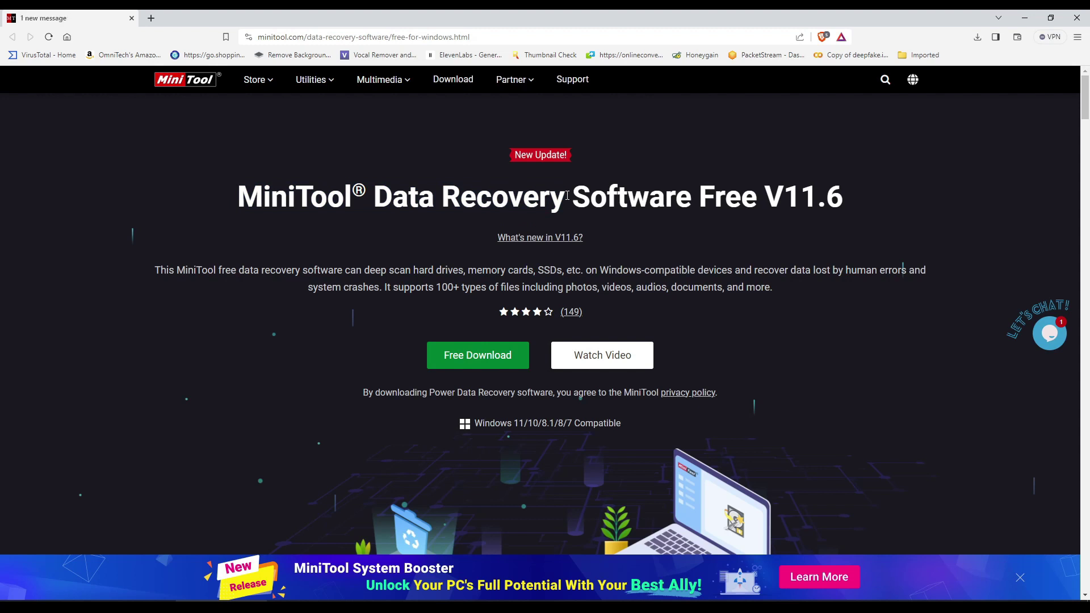
pyautogui.moveTo(764, 196); pyautogui.dragTo(845, 196)
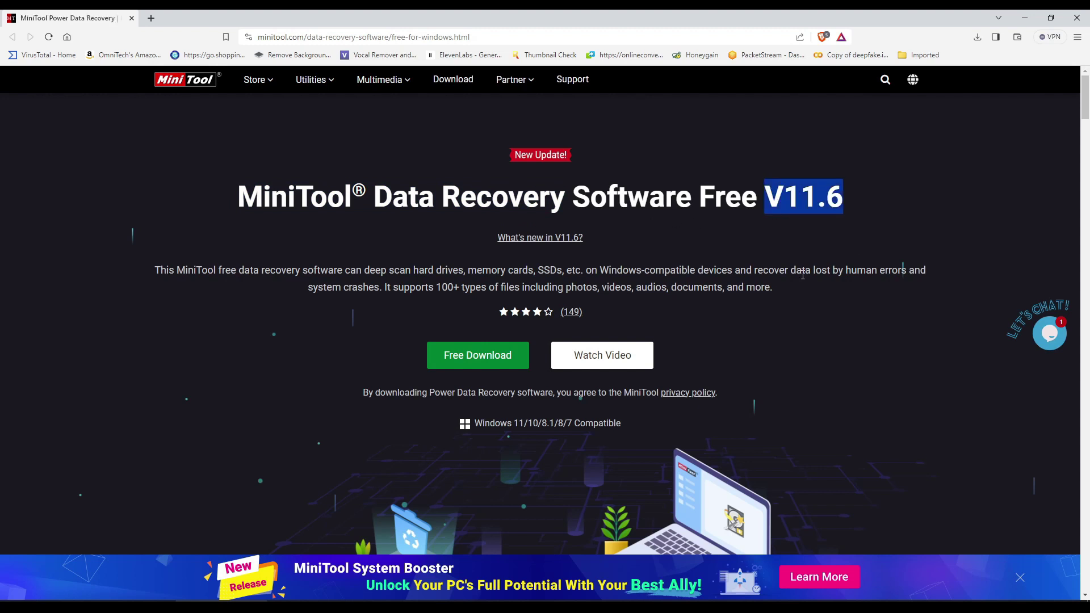
pyautogui.click(808, 197)
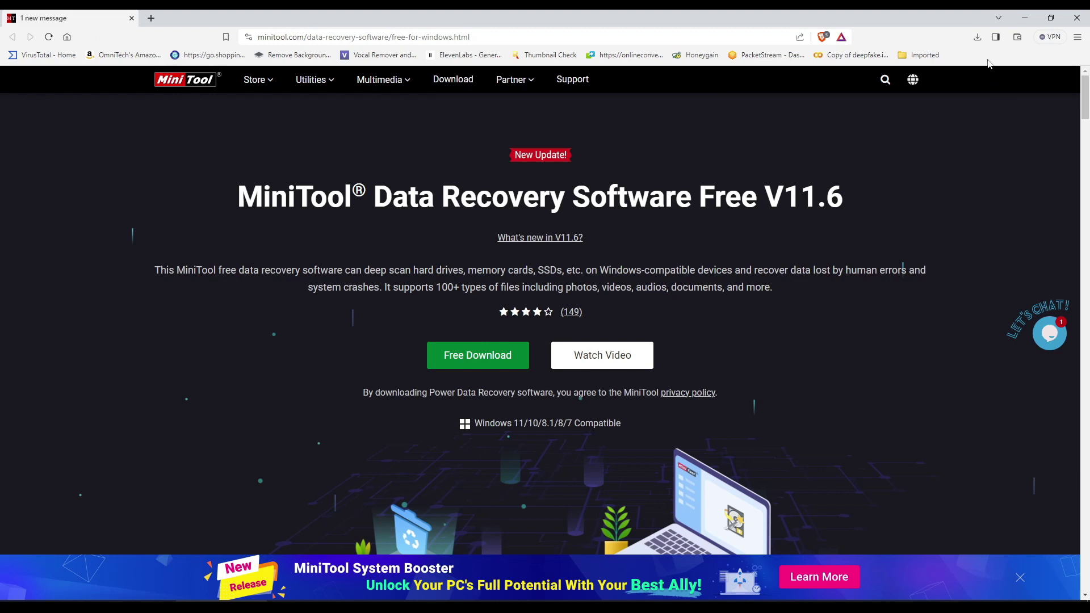
# - Install Power Data Recovery from the downloads list, launch it, and minimize the browser
pyautogui.click(977, 37)
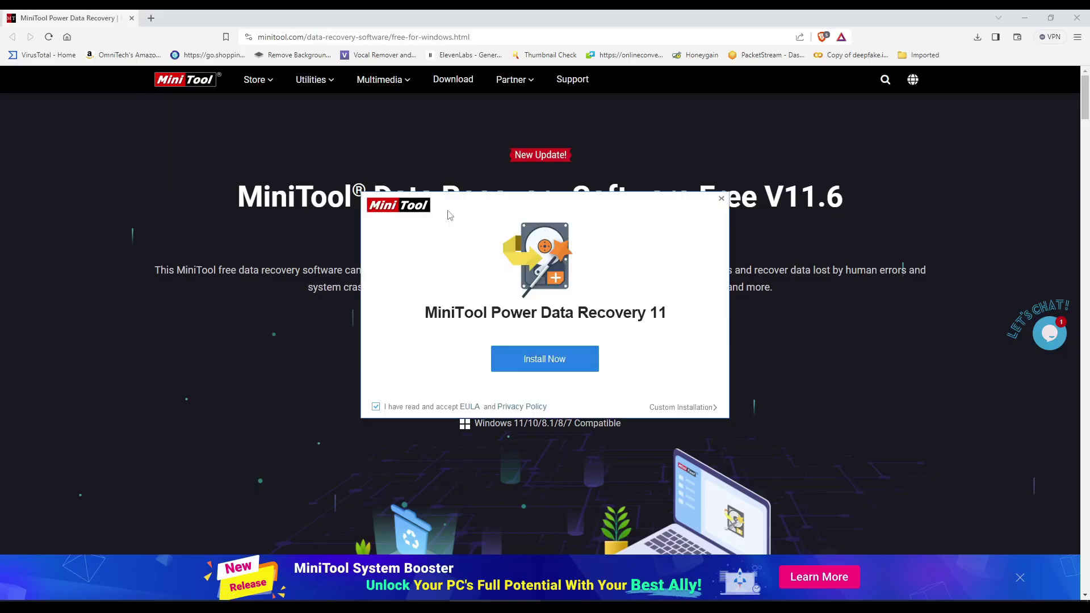
pyautogui.click(544, 358)
pyautogui.click(641, 356)
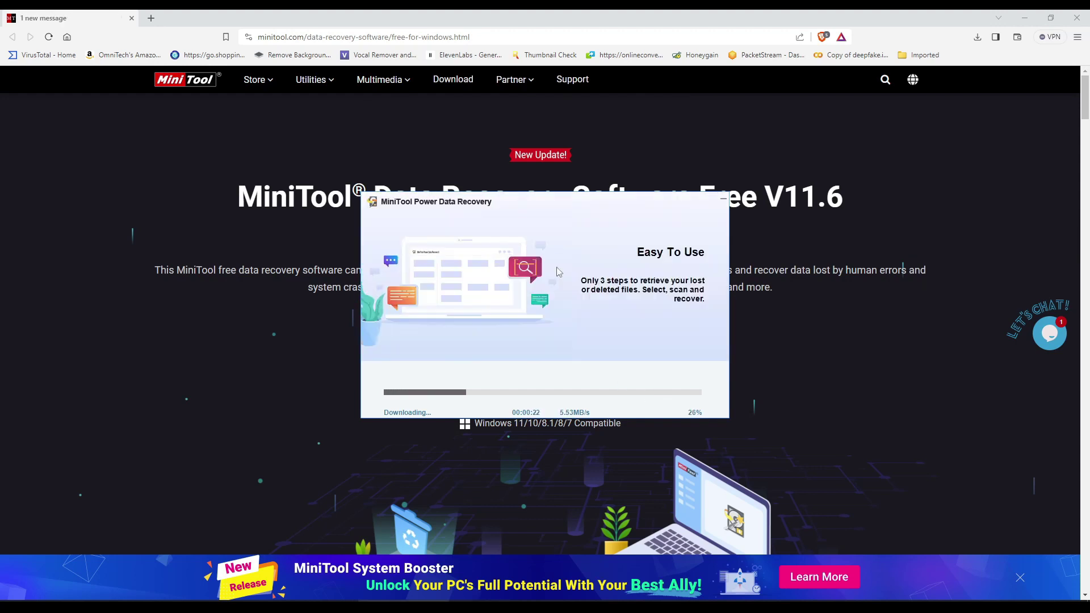
pyautogui.moveTo(528, 201); pyautogui.dragTo(540, 189)
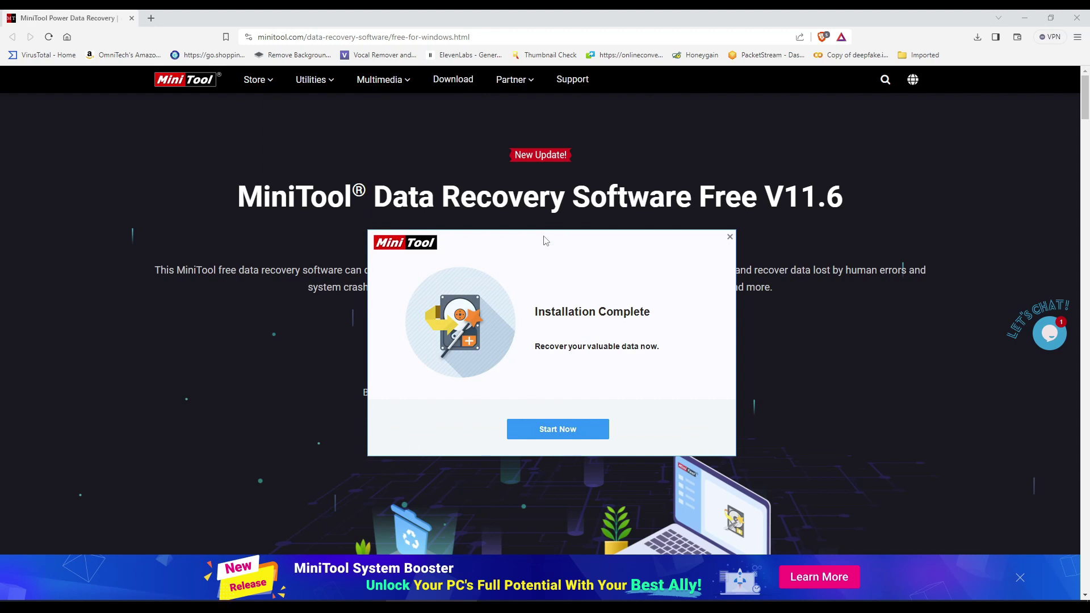
pyautogui.click(559, 432)
pyautogui.click(1025, 22)
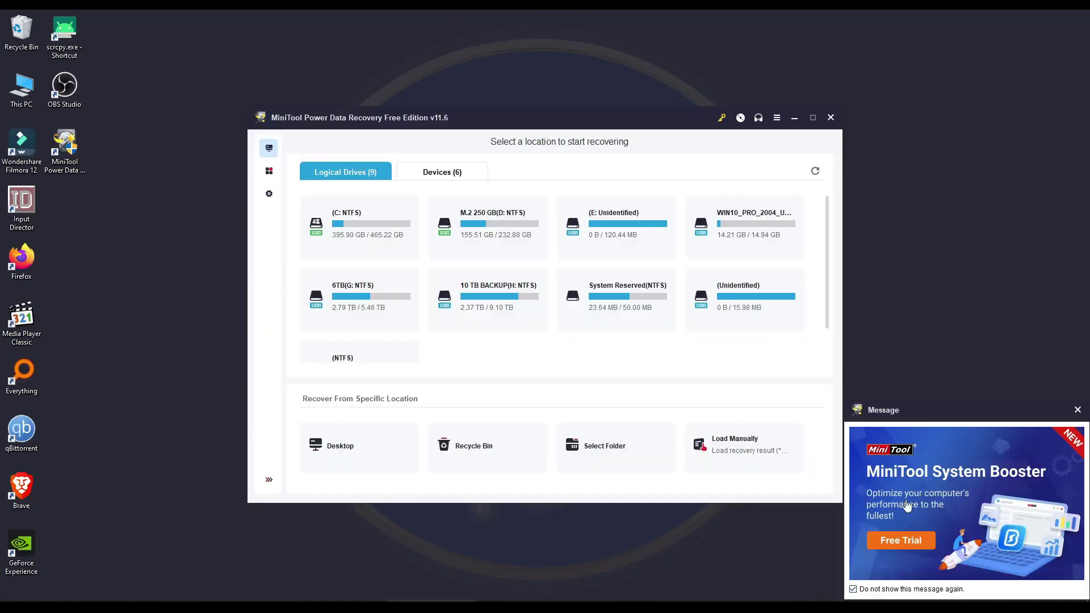
# - Close the System Booster advertisement and move the recovery window up and left
pyautogui.click(1077, 410)
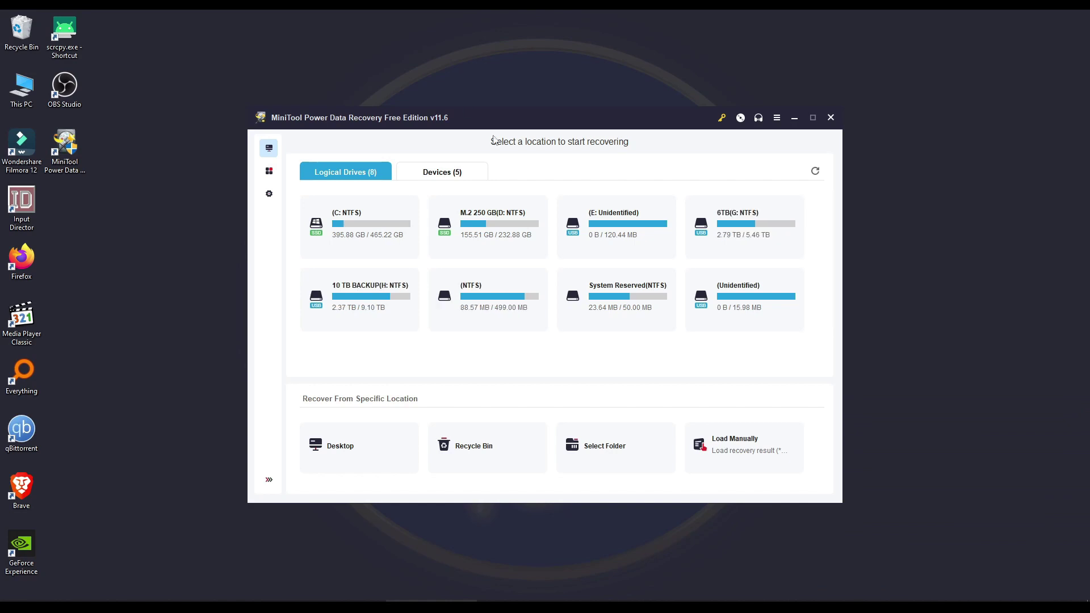
pyautogui.moveTo(530, 123); pyautogui.dragTo(523, 97)
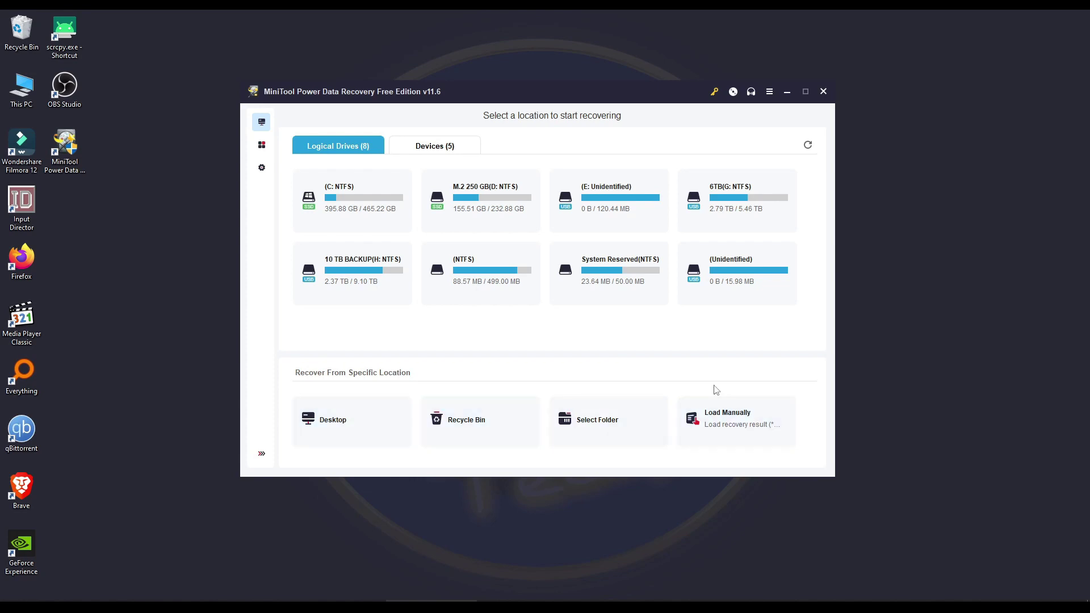
# - Refresh the desktop from its context menu
pyautogui.moveTo(342, 441)
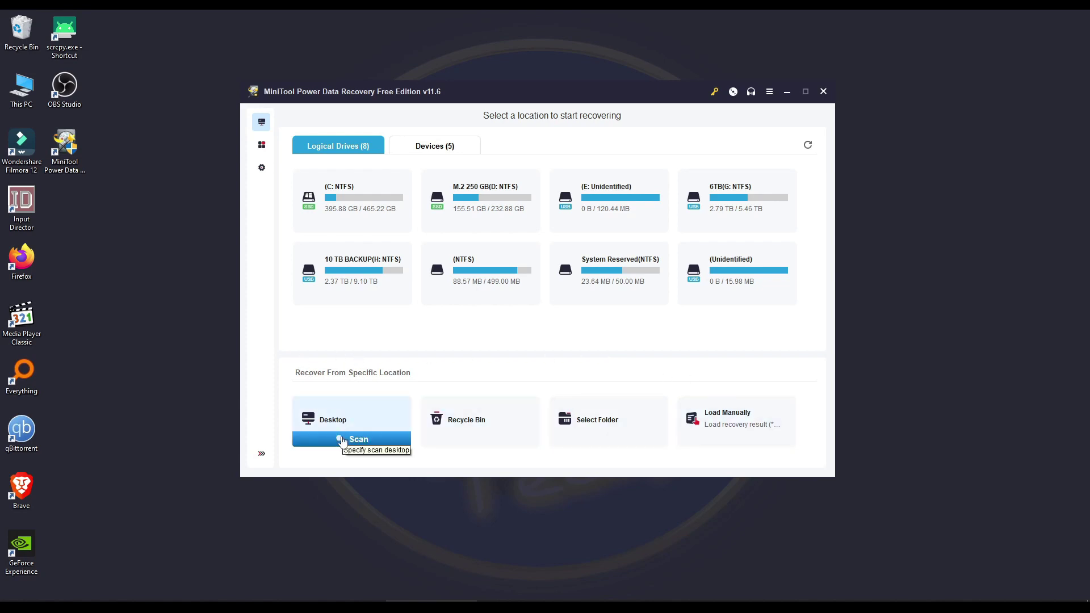
pyautogui.rightClick(897, 211)
pyautogui.click(908, 245)
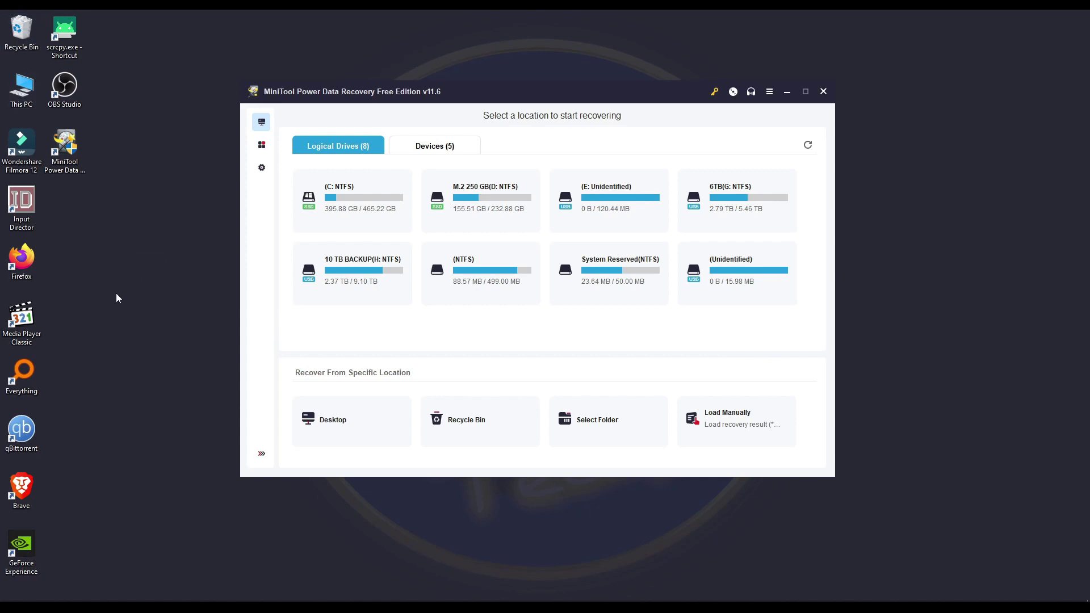
# - Empty the Windows Recycle Bin, permanently deleting its files
pyautogui.moveTo(349, 427)
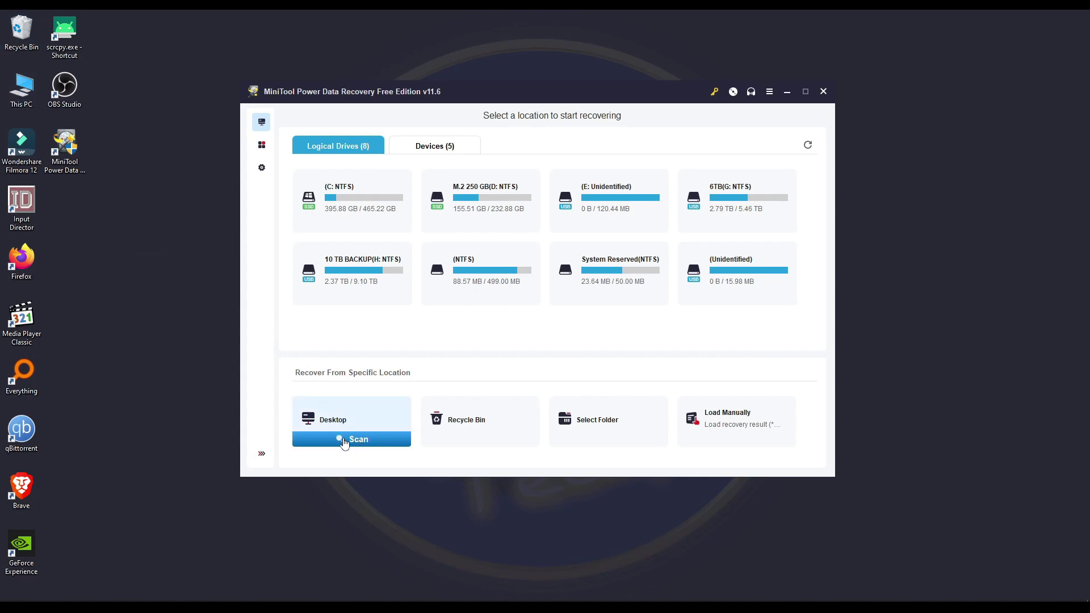
pyautogui.moveTo(480, 441)
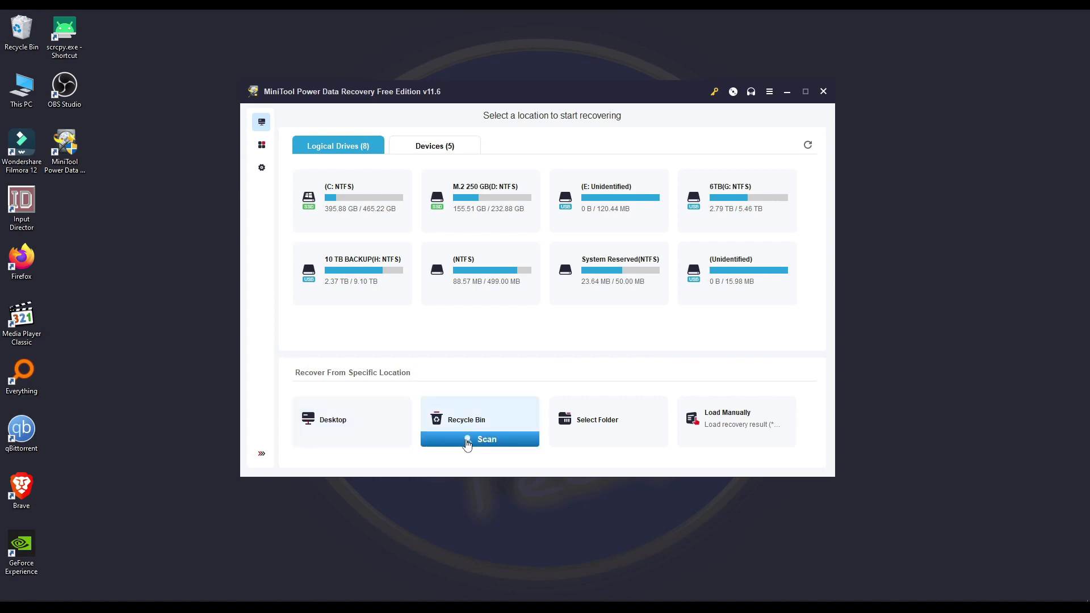
pyautogui.rightClick(24, 29)
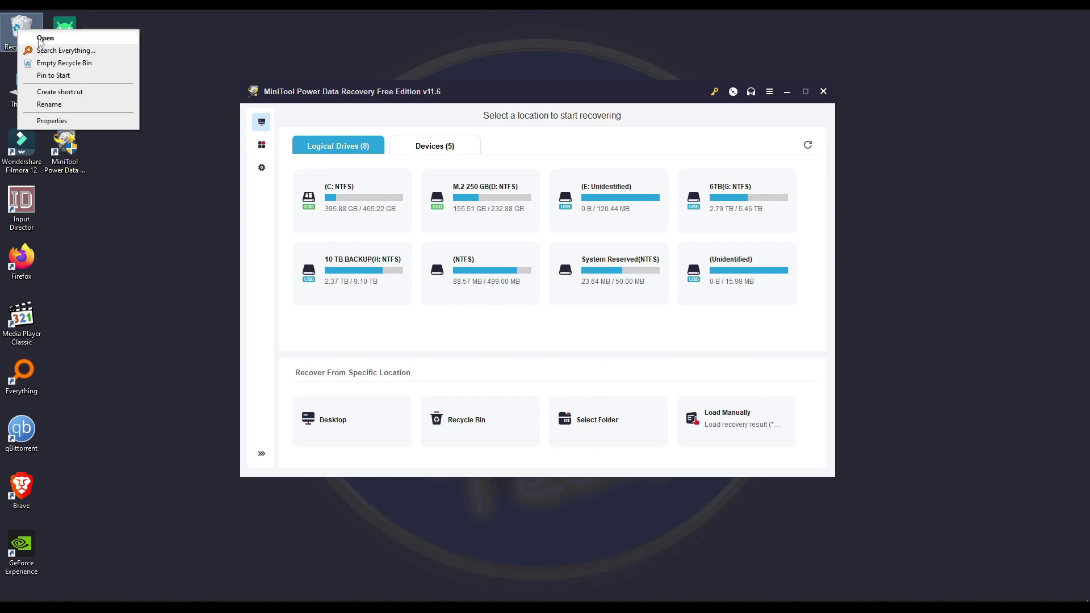
pyautogui.click(68, 61)
pyautogui.click(589, 347)
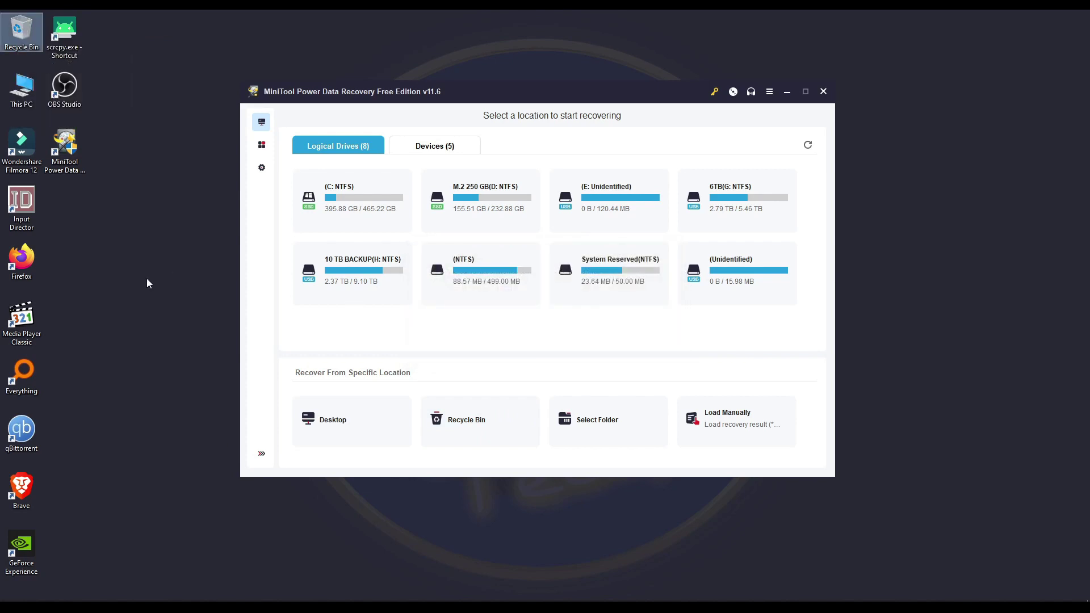
# - Start a MiniTool scan of the Recycle Bin for recoverable files
pyautogui.click(17, 35)
pyautogui.moveTo(489, 419)
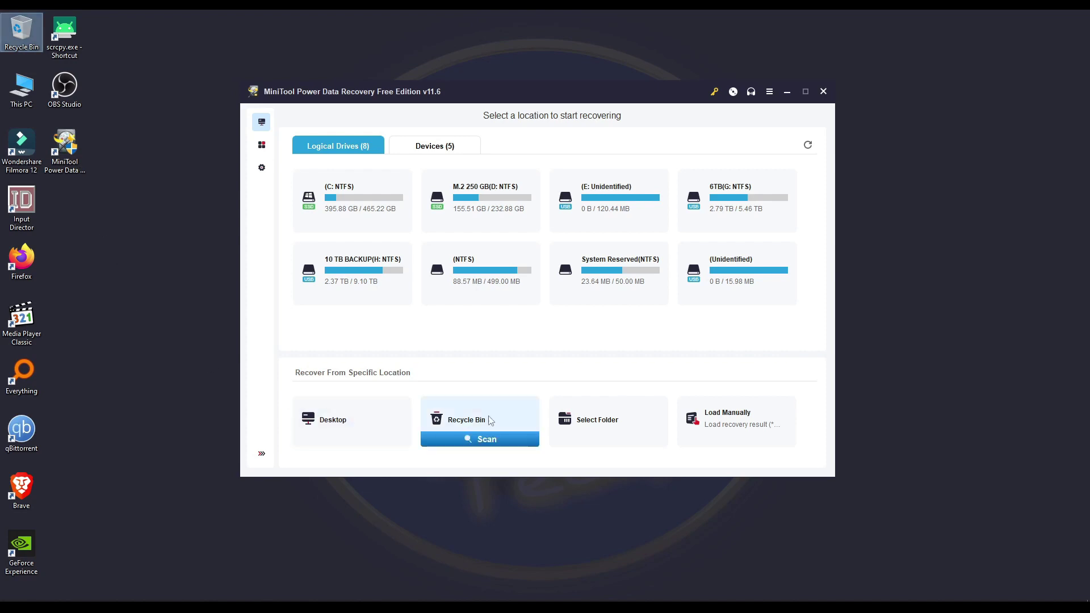
pyautogui.click(482, 441)
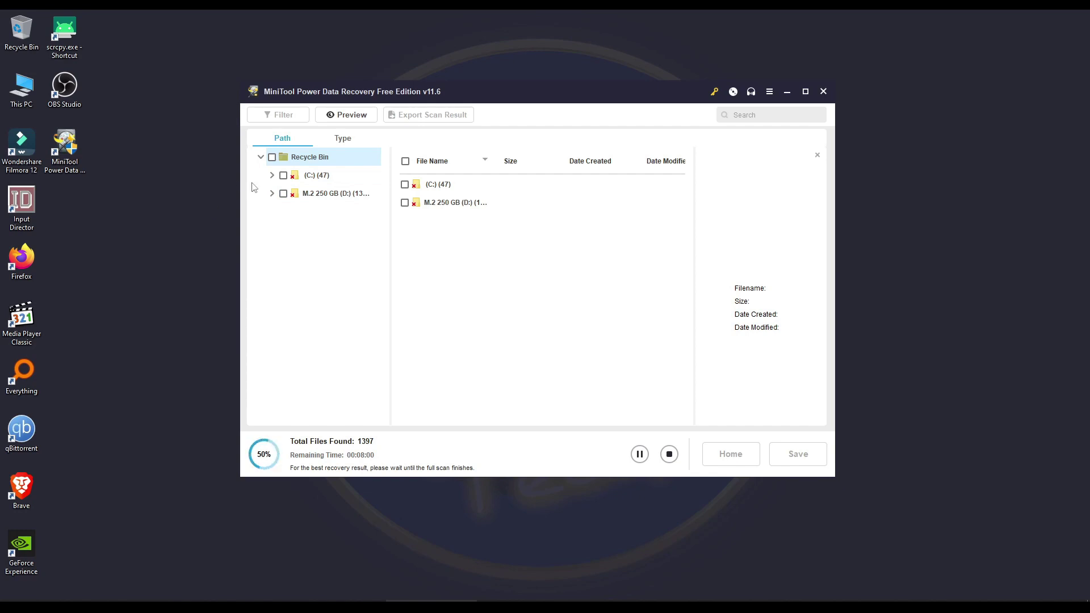
# - Expand and collapse the (C:) and M.2 250 GB (D:) results, then stop the scan
pyautogui.click(272, 176)
pyautogui.click(272, 176)
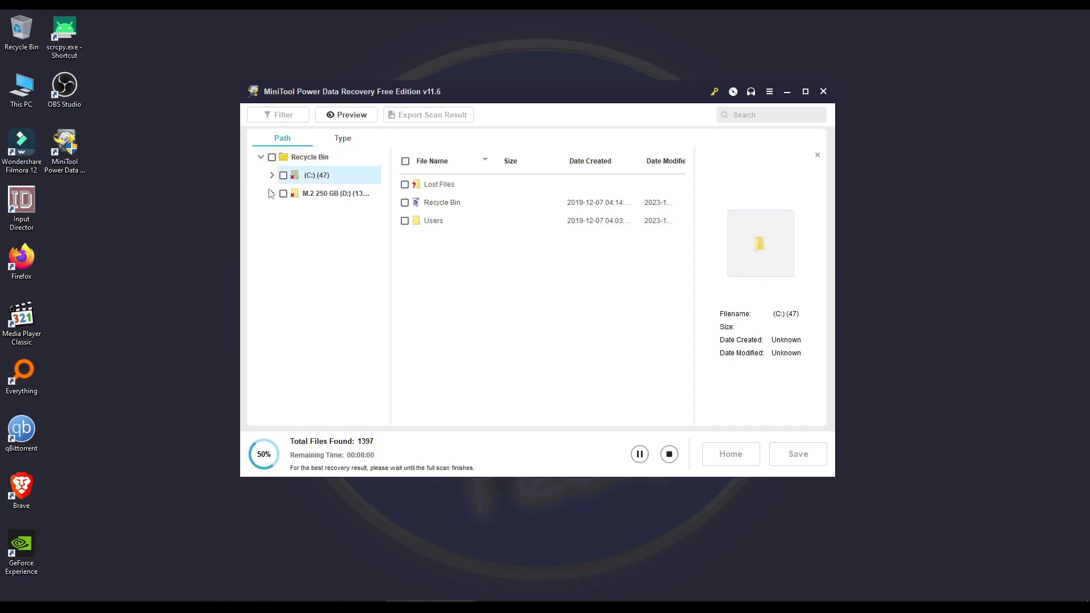
pyautogui.click(272, 194)
pyautogui.click(272, 193)
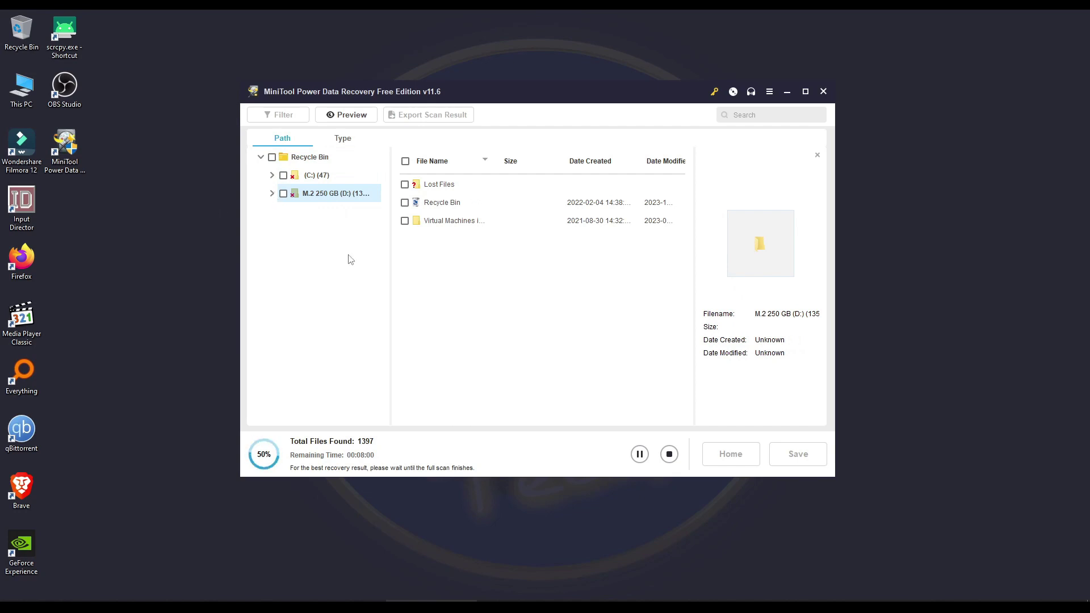
pyautogui.click(669, 456)
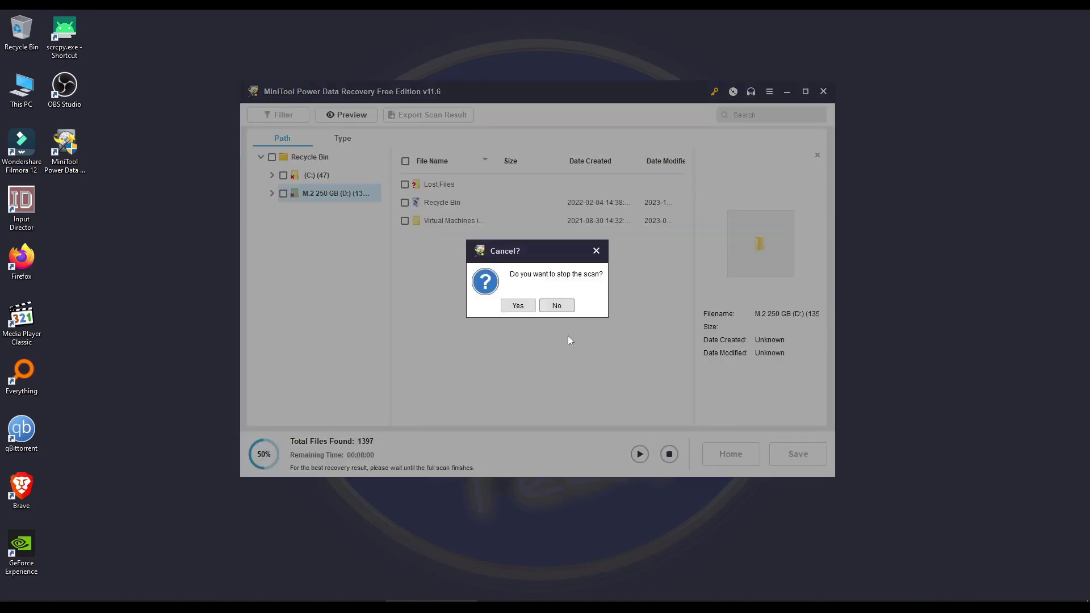
pyautogui.click(518, 305)
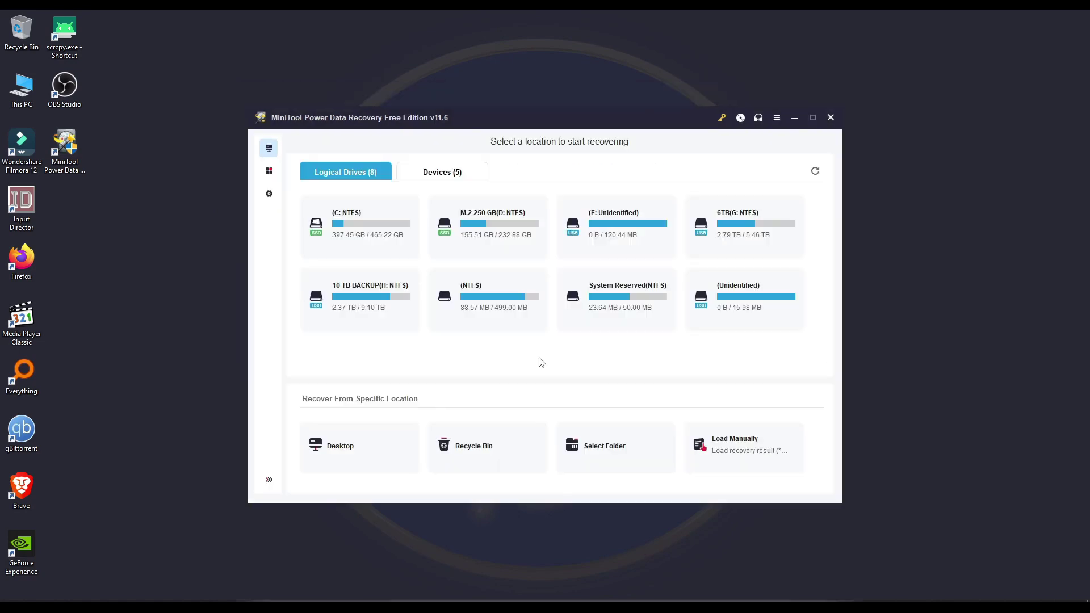
pyautogui.moveTo(594, 458)
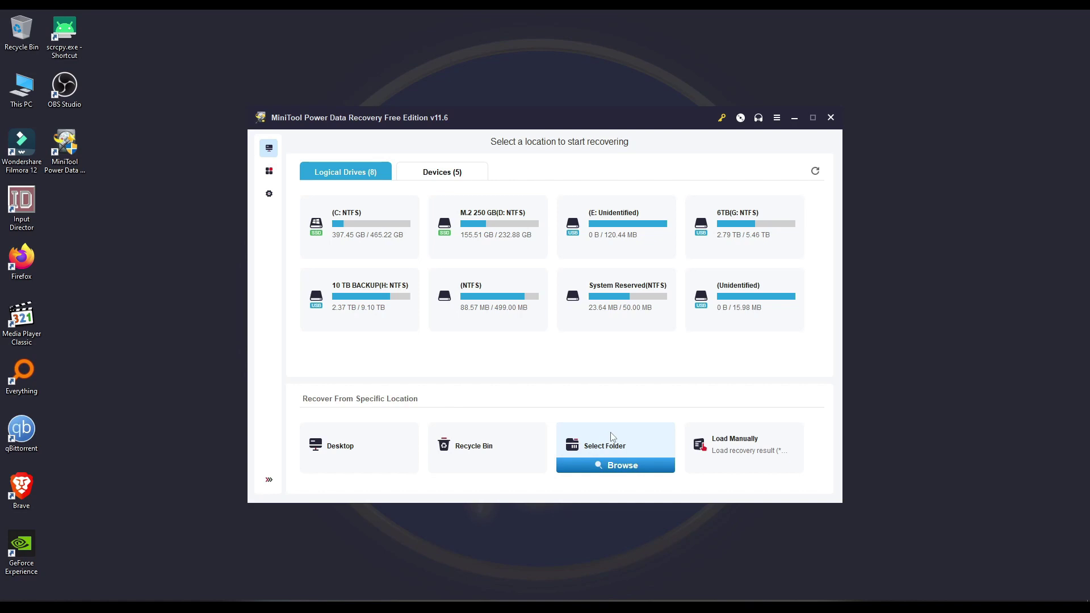
pyautogui.click(609, 462)
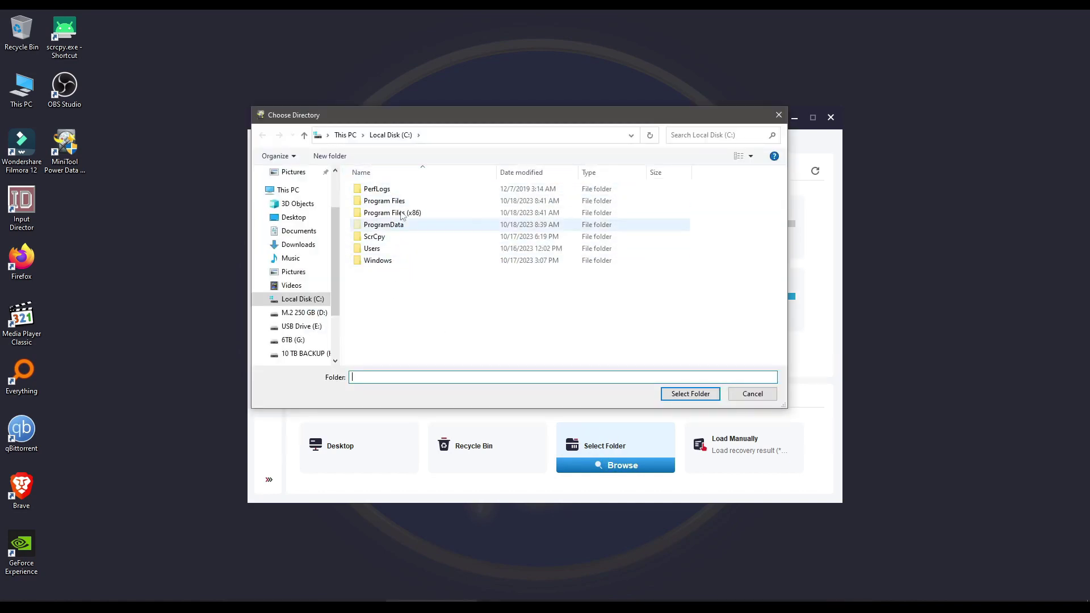
pyautogui.scroll(-2, 279, 290)
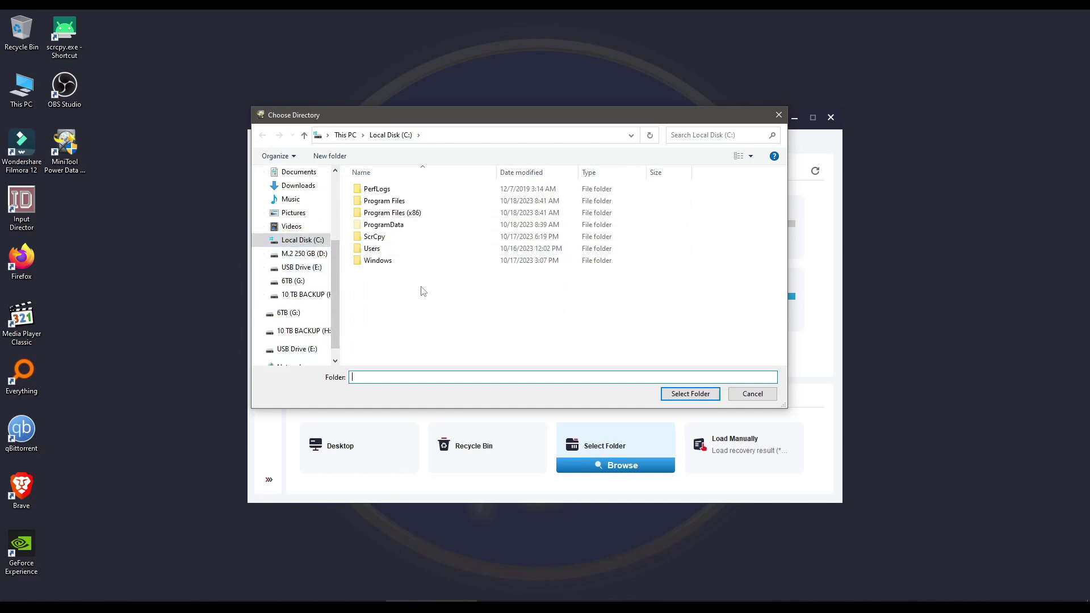
pyautogui.click(381, 254)
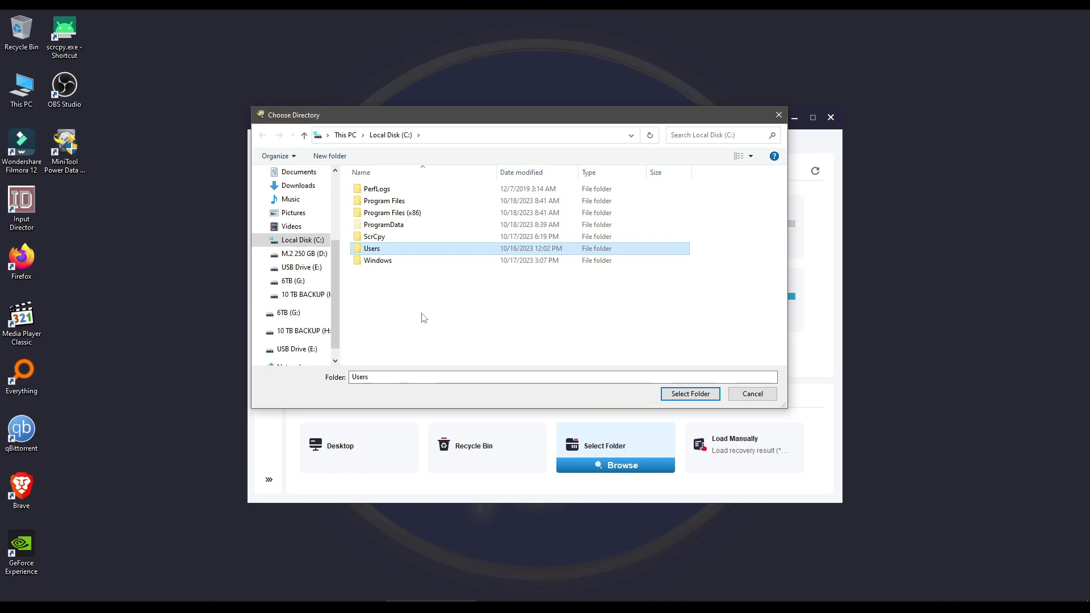
pyautogui.click(747, 394)
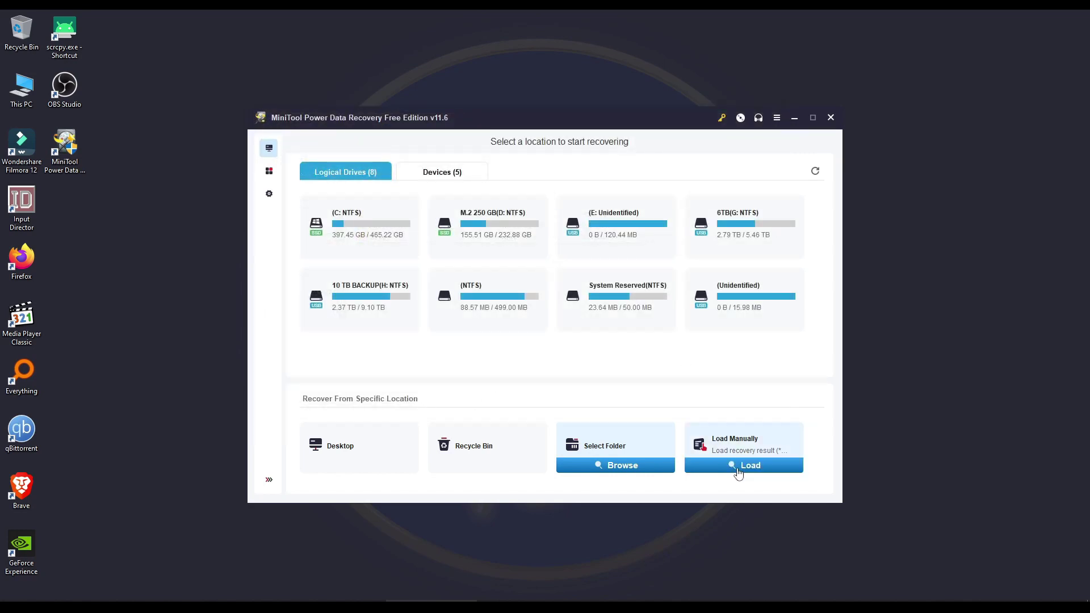
# - Expand the left sidebar to label its This PC, Utilities and Scan Settings sections
pyautogui.moveTo(732, 457)
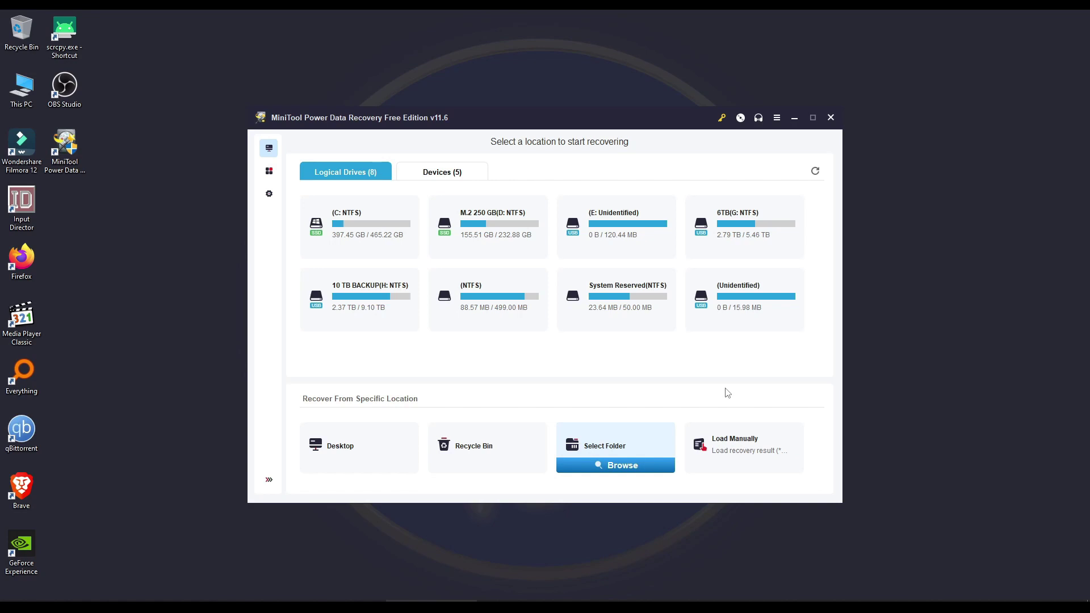
pyautogui.moveTo(544, 246)
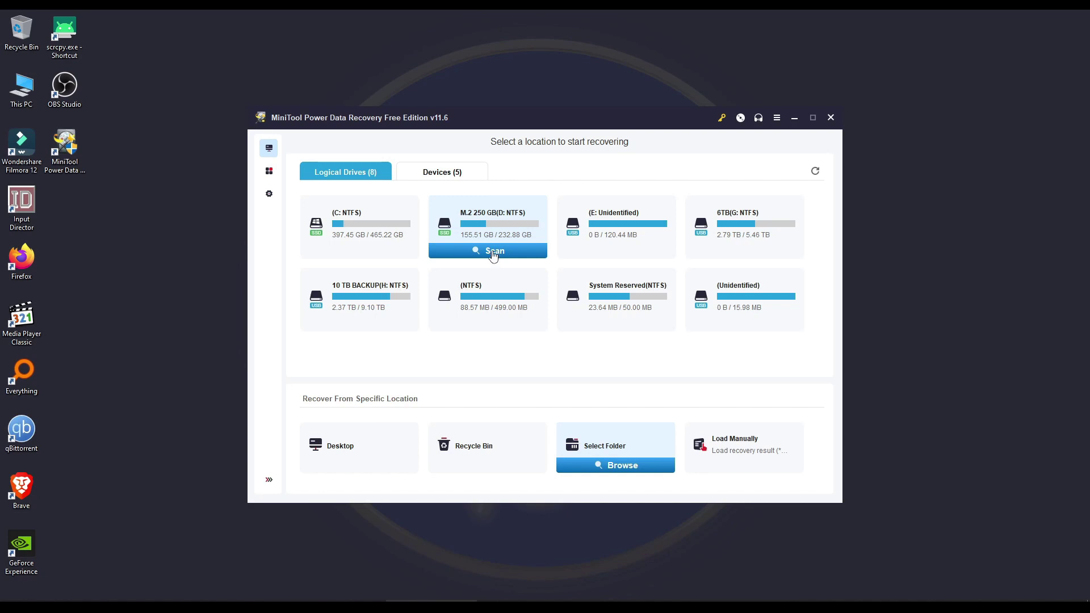
pyautogui.moveTo(463, 119); pyautogui.dragTo(477, 111)
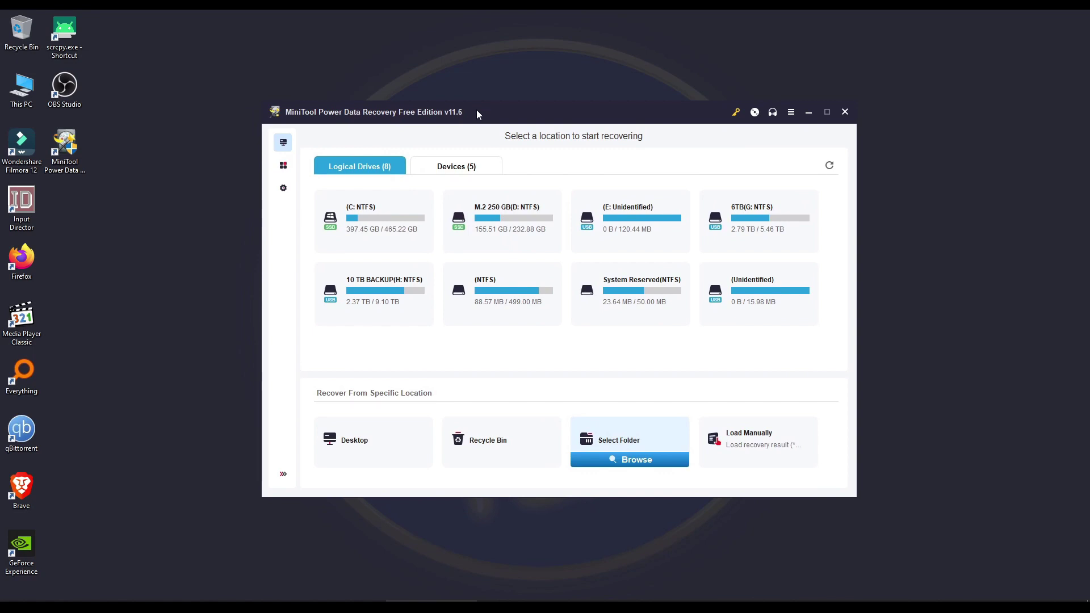
pyautogui.moveTo(599, 325)
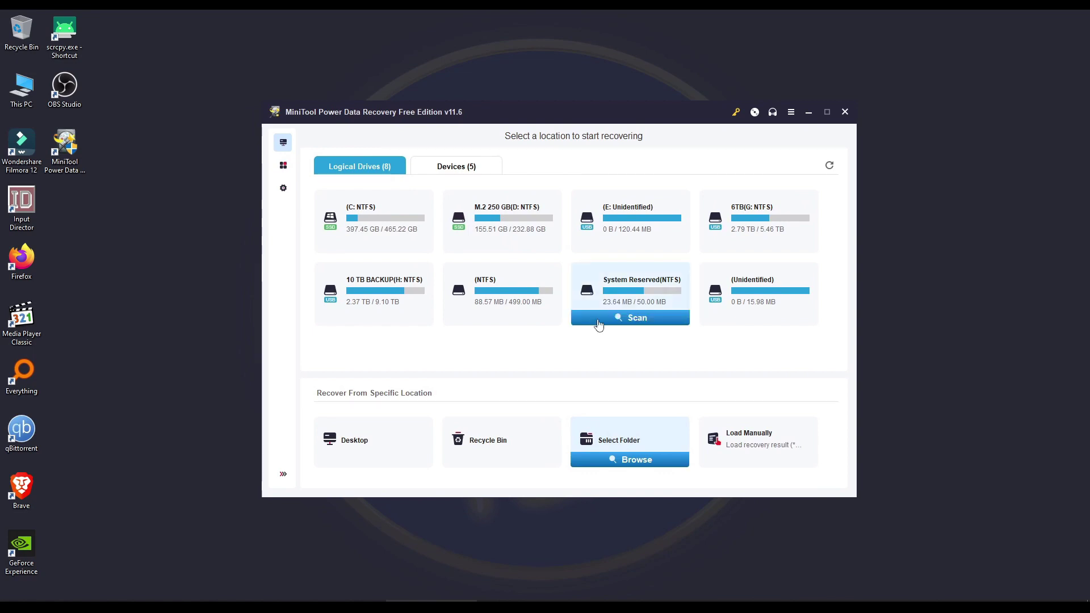
pyautogui.moveTo(746, 436)
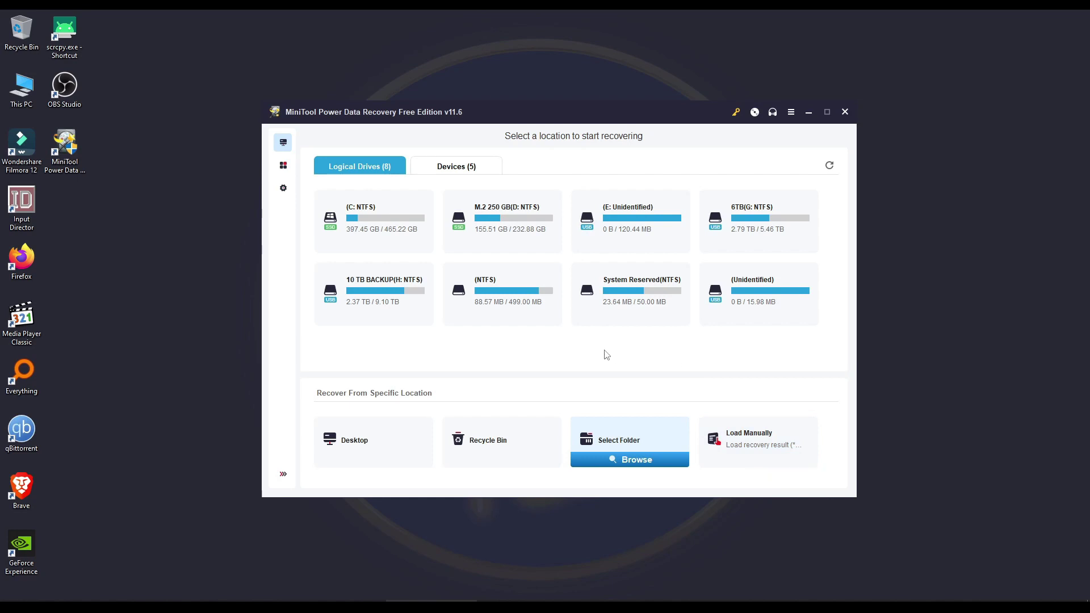
pyautogui.moveTo(794, 462)
pyautogui.moveTo(534, 445)
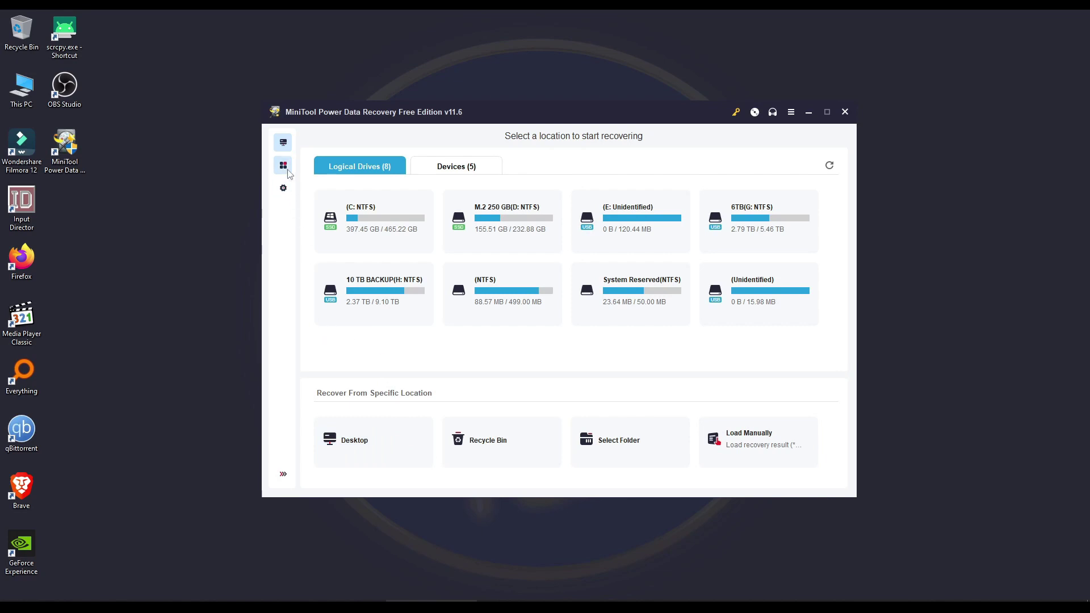
pyautogui.click(282, 473)
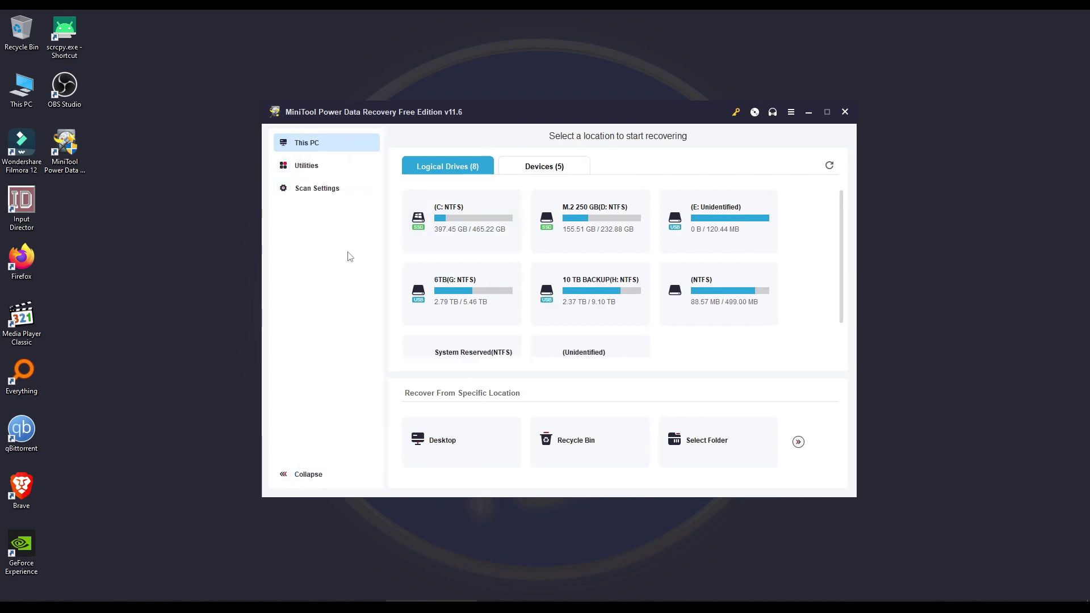
# - Show the Utilities page with Power Data Recovery Bootable and MiniTool Video Repair
pyautogui.click(309, 166)
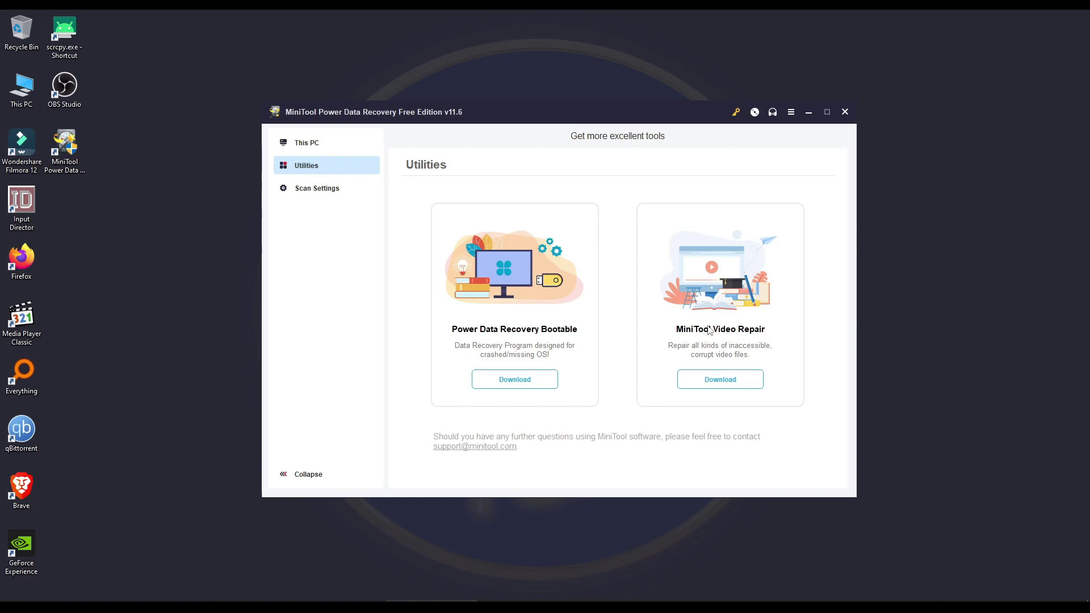
# - Open Scan Settings and review the file types listed under Document
pyautogui.click(305, 189)
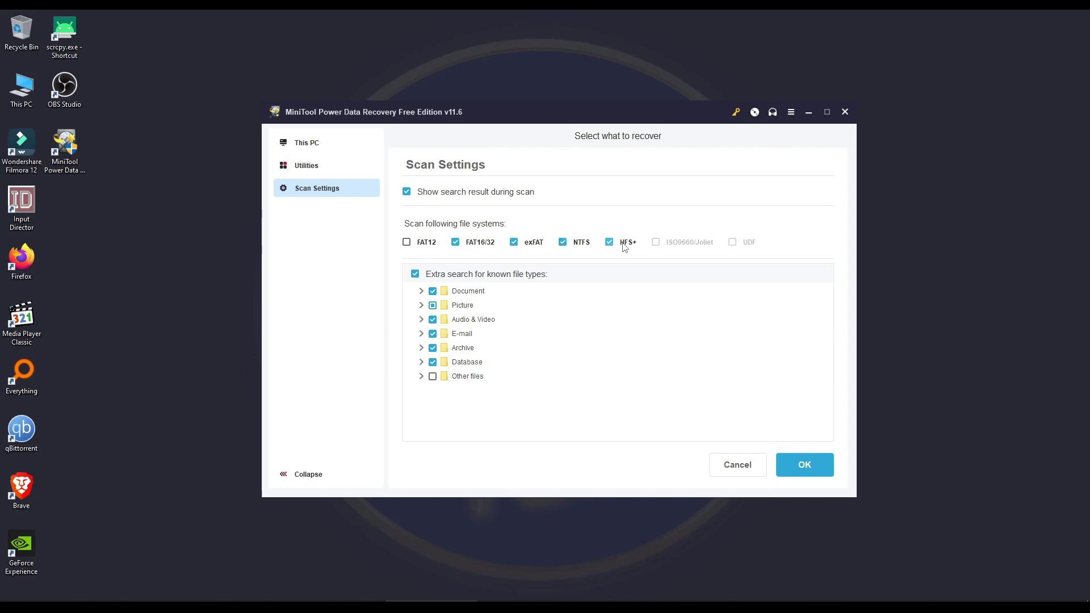
pyautogui.click(422, 291)
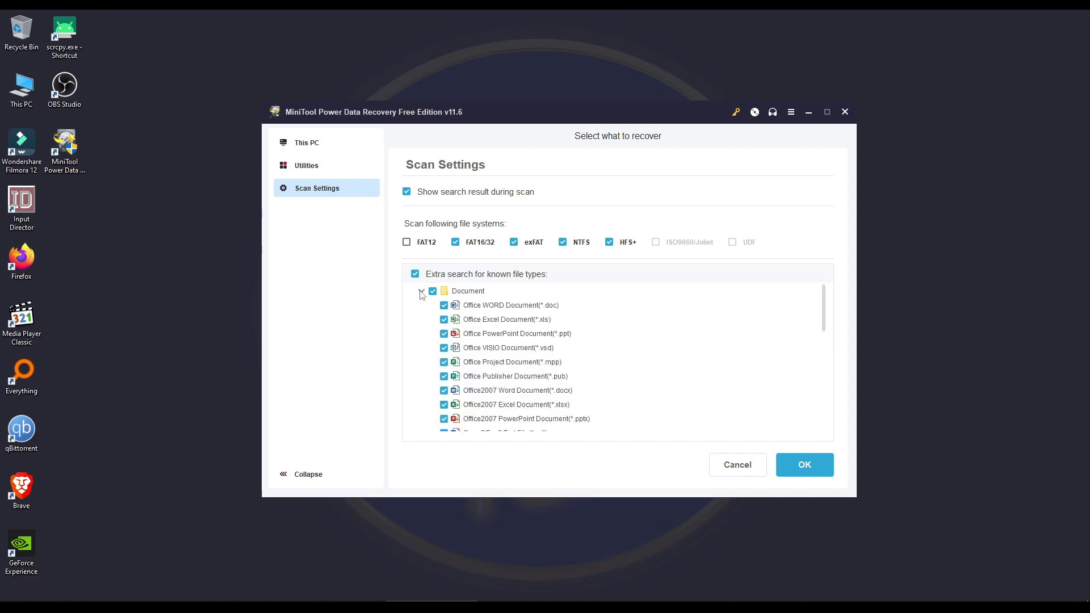
pyautogui.scroll(-8, 501, 342)
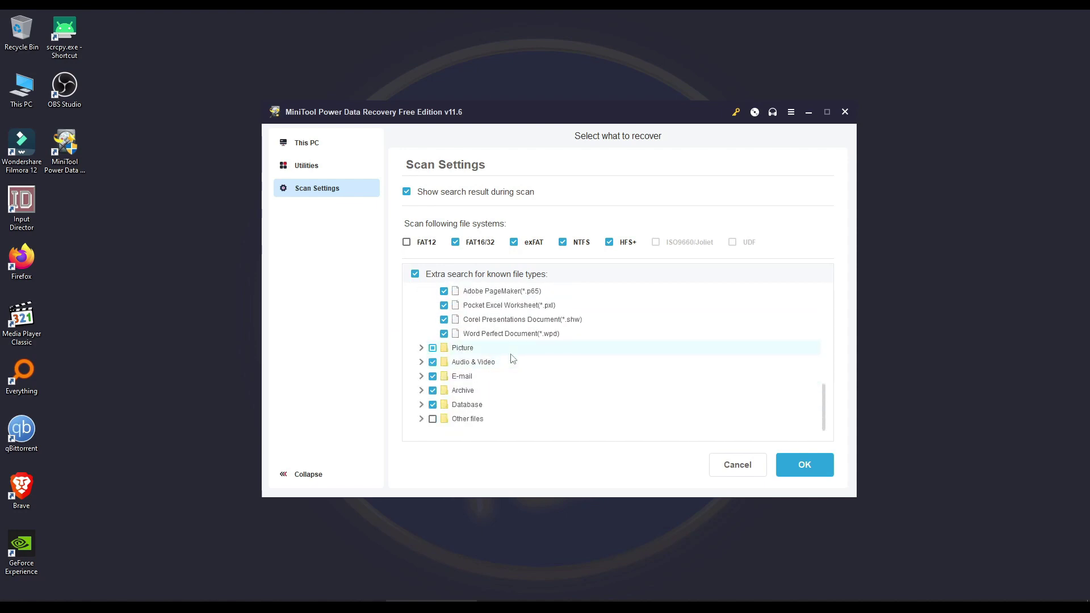
pyautogui.scroll(8, 513, 357)
pyautogui.click(421, 291)
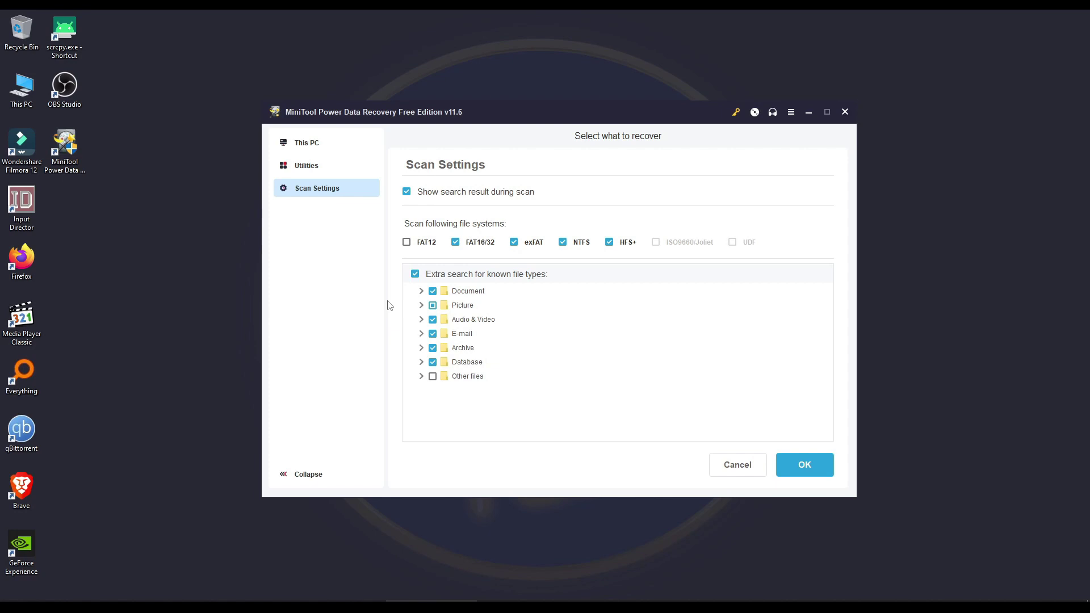
pyautogui.click(421, 291)
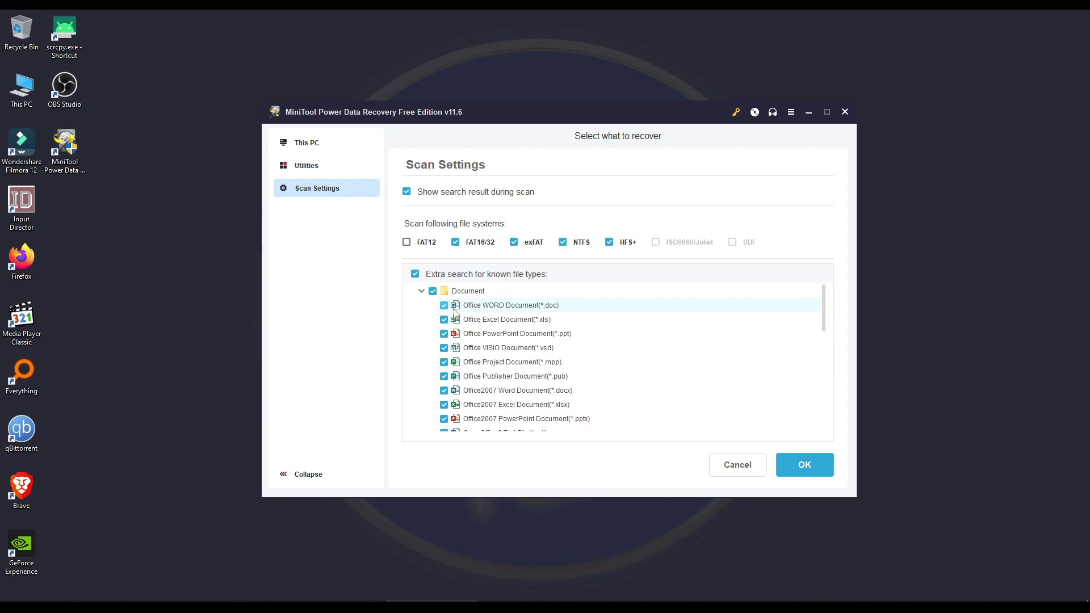
pyautogui.scroll(-5, 458, 309)
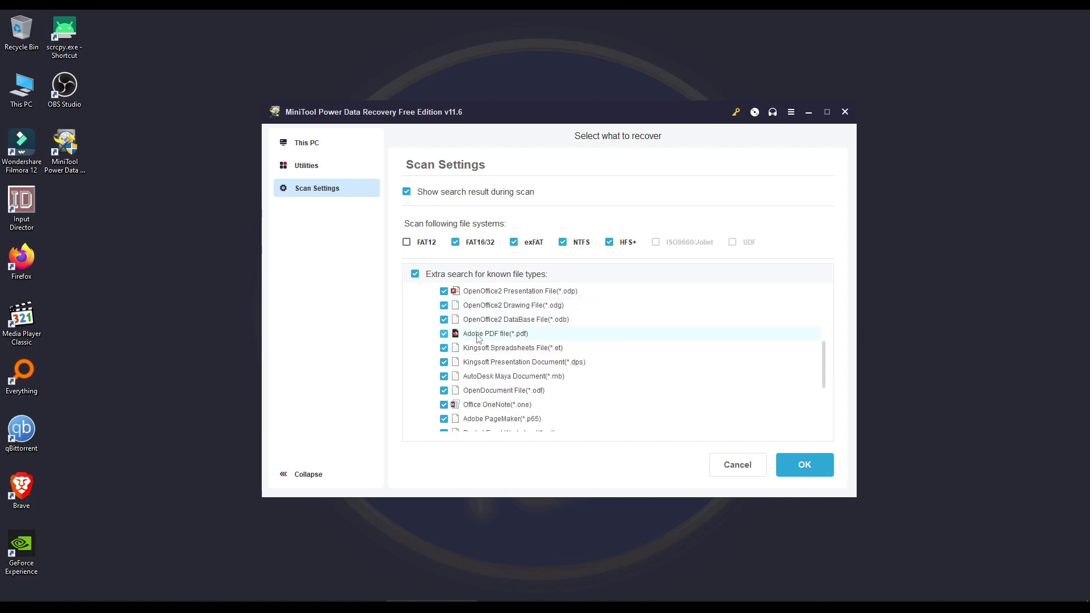
pyautogui.scroll(-2, 477, 338)
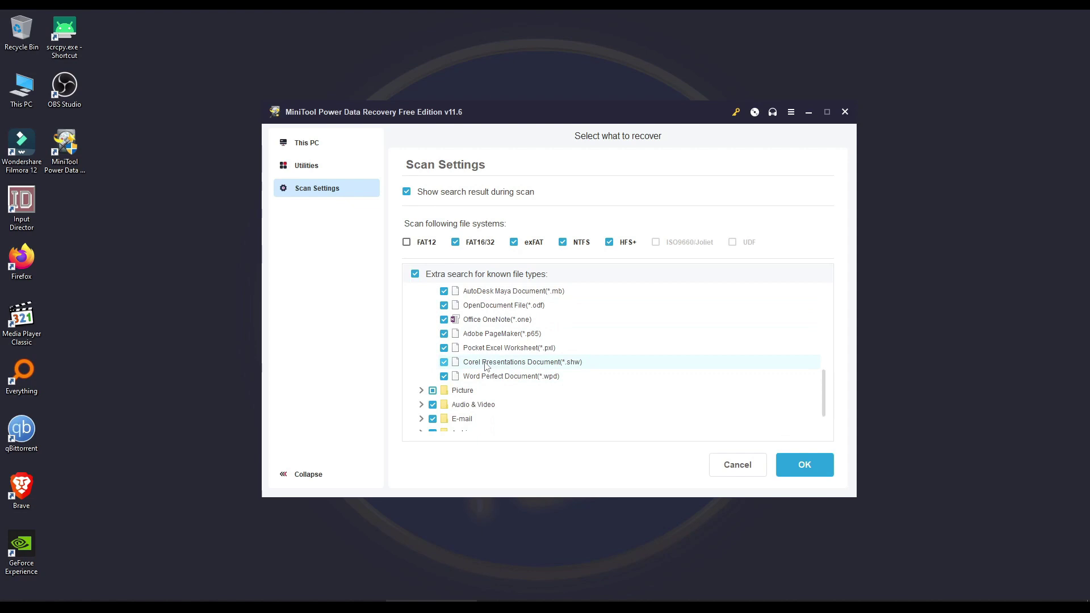
pyautogui.scroll(10, 485, 367)
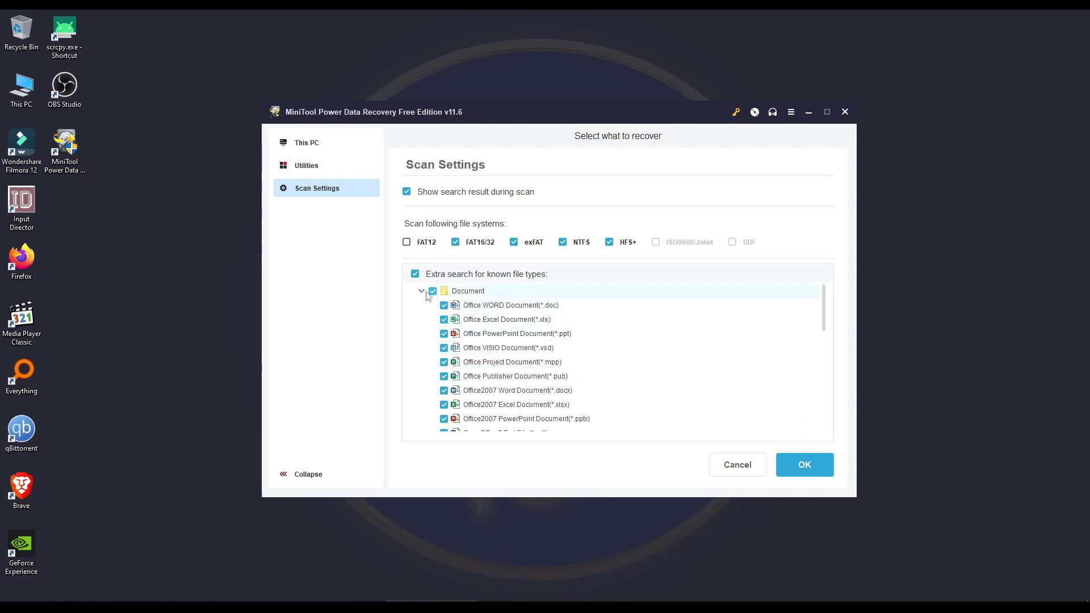
pyautogui.click(420, 291)
# - Review the Picture category's file types, including Autocad Drawing and Adobe Photoshop
pyautogui.click(421, 305)
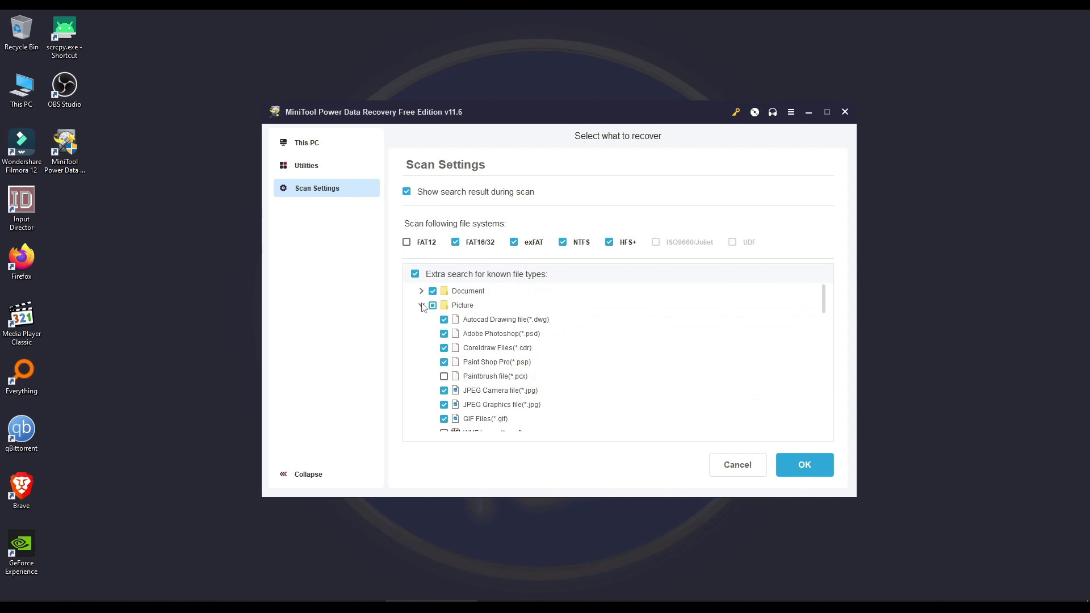
pyautogui.scroll(-1, 494, 322)
pyautogui.scroll(1, 493, 322)
pyautogui.click(498, 322)
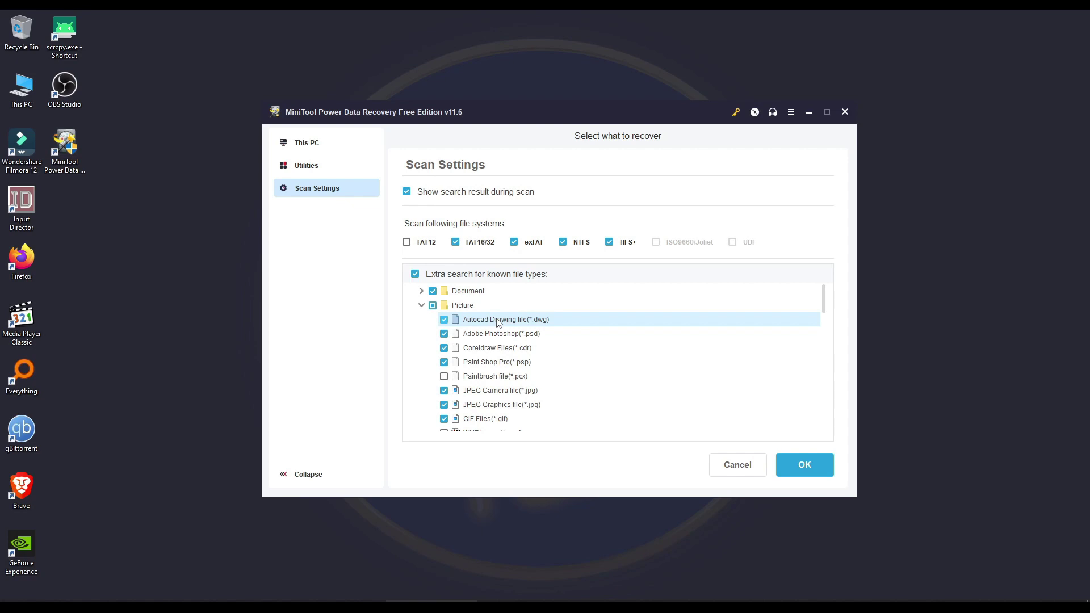
pyautogui.click(504, 337)
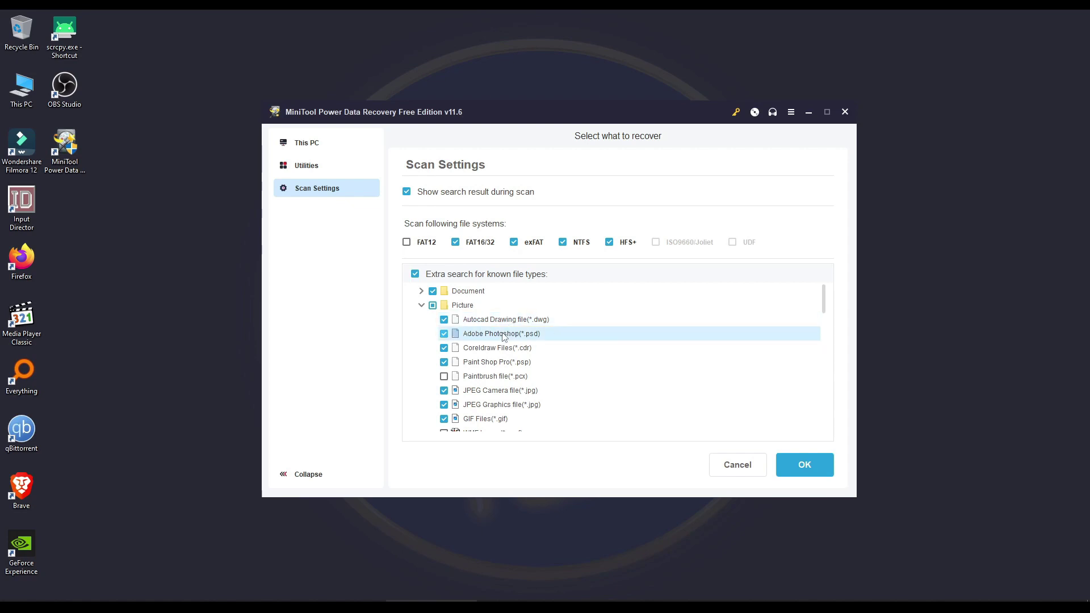
pyautogui.scroll(-2, 494, 338)
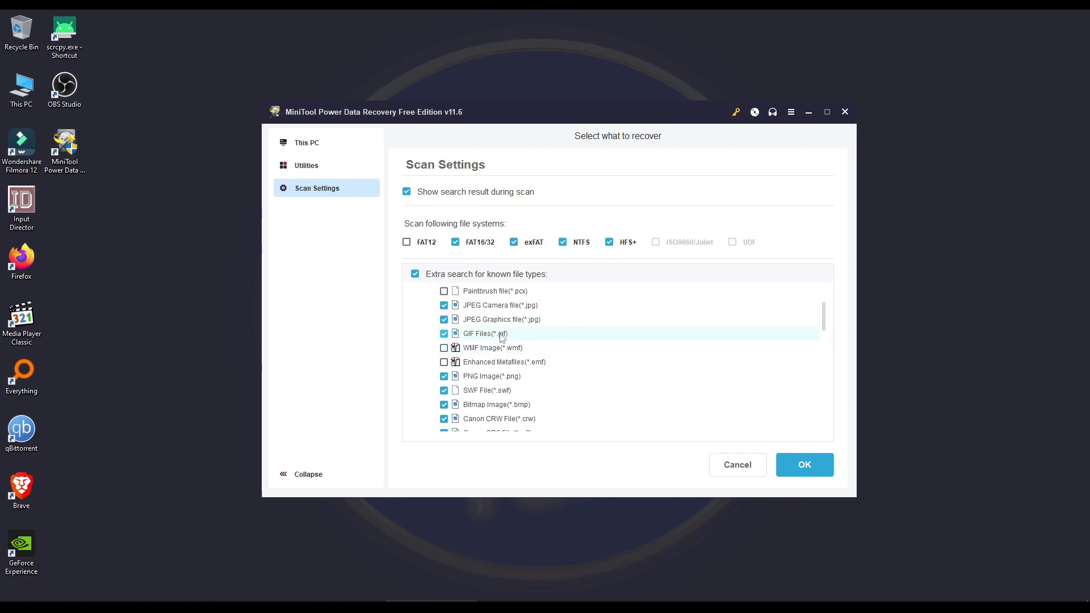
pyautogui.scroll(3, 500, 335)
pyautogui.click(421, 305)
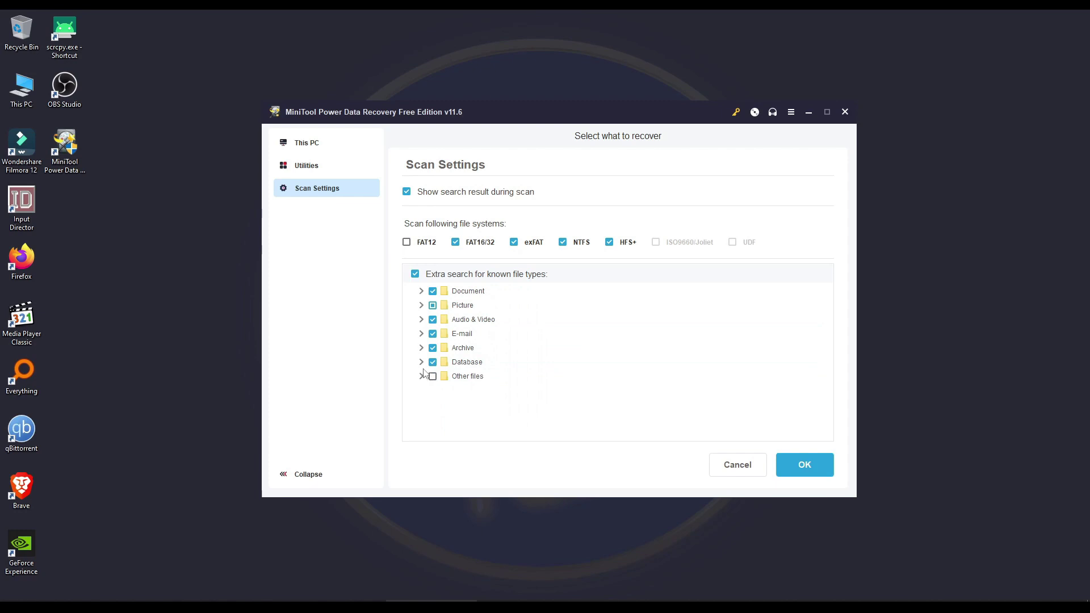
# - Inspect the Archive, E-mail and Other files categories, noting the unticked text type
pyautogui.click(421, 348)
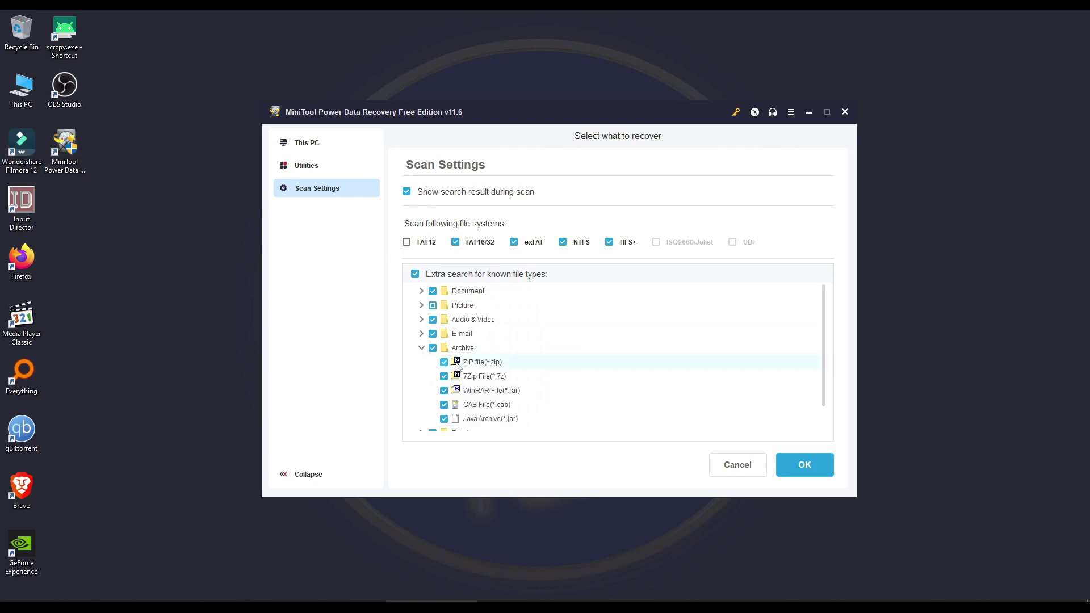
pyautogui.click(421, 348)
pyautogui.click(421, 334)
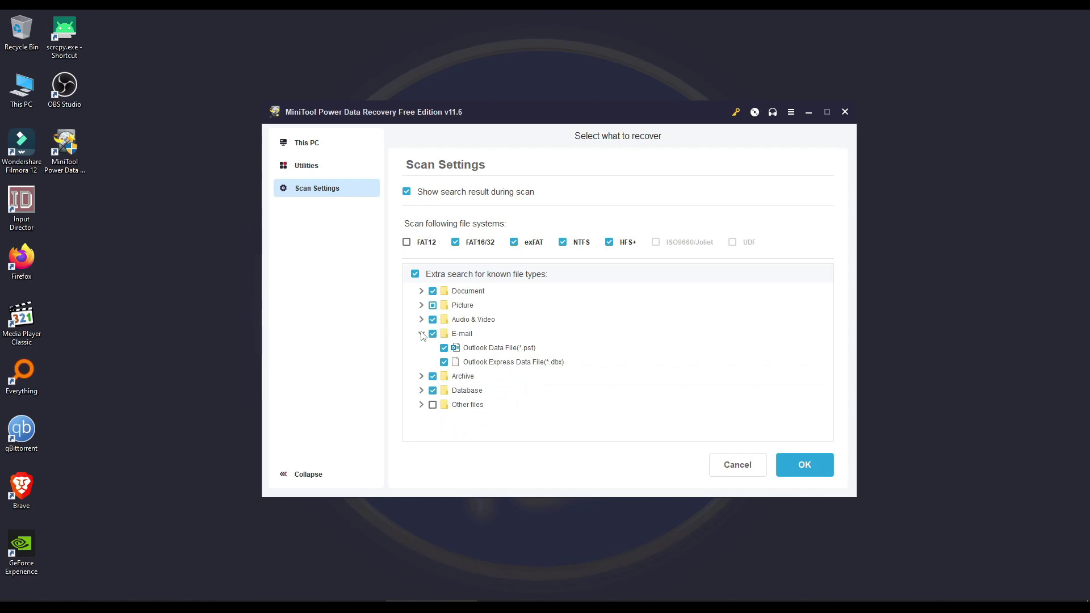
pyautogui.click(421, 334)
pyautogui.click(421, 377)
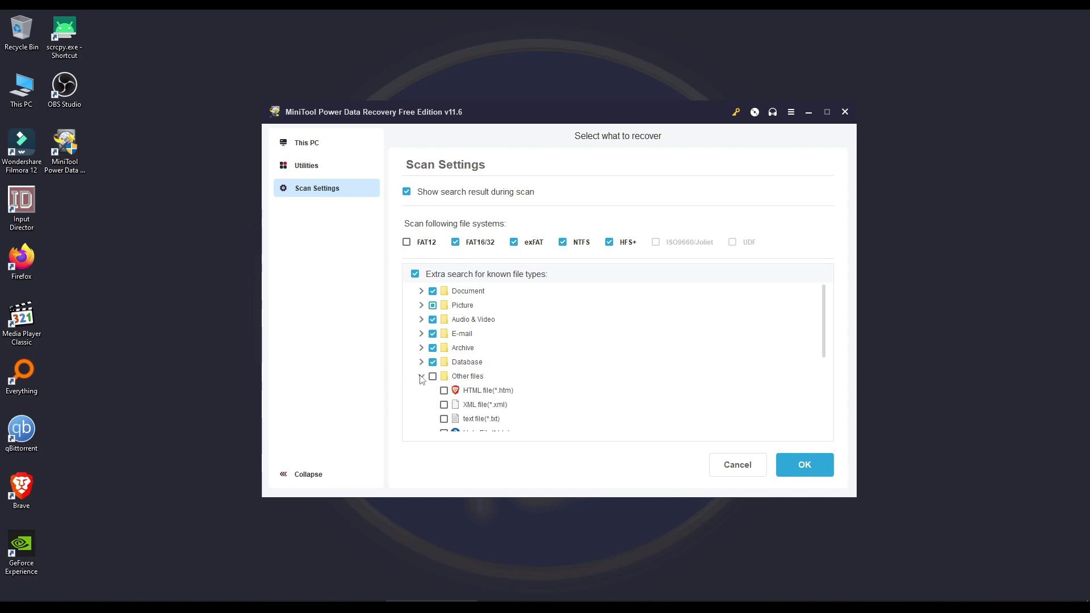
pyautogui.scroll(-4, 499, 360)
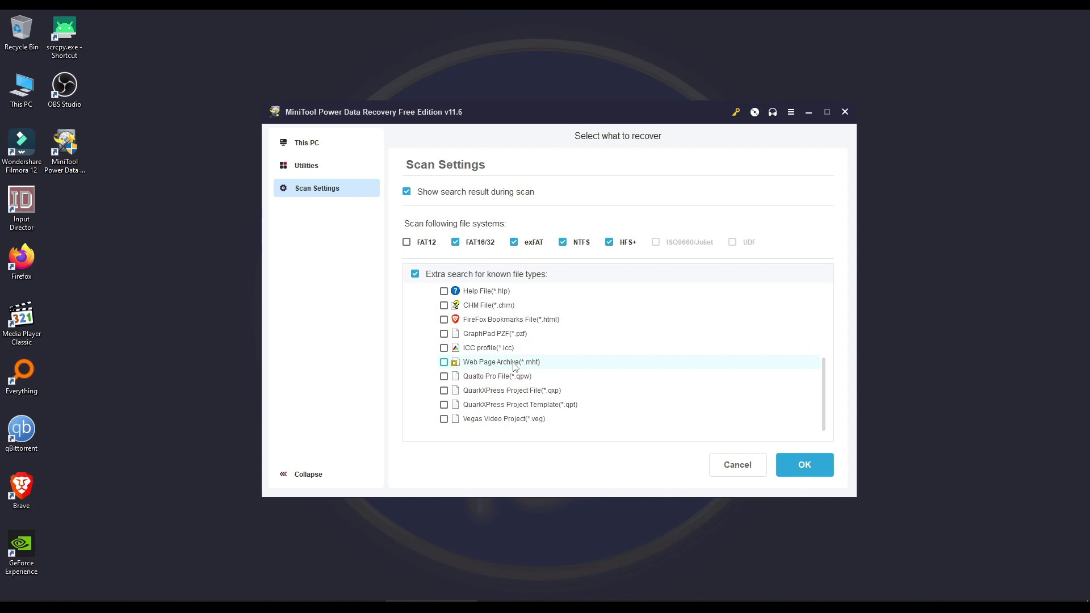
pyautogui.scroll(2, 514, 366)
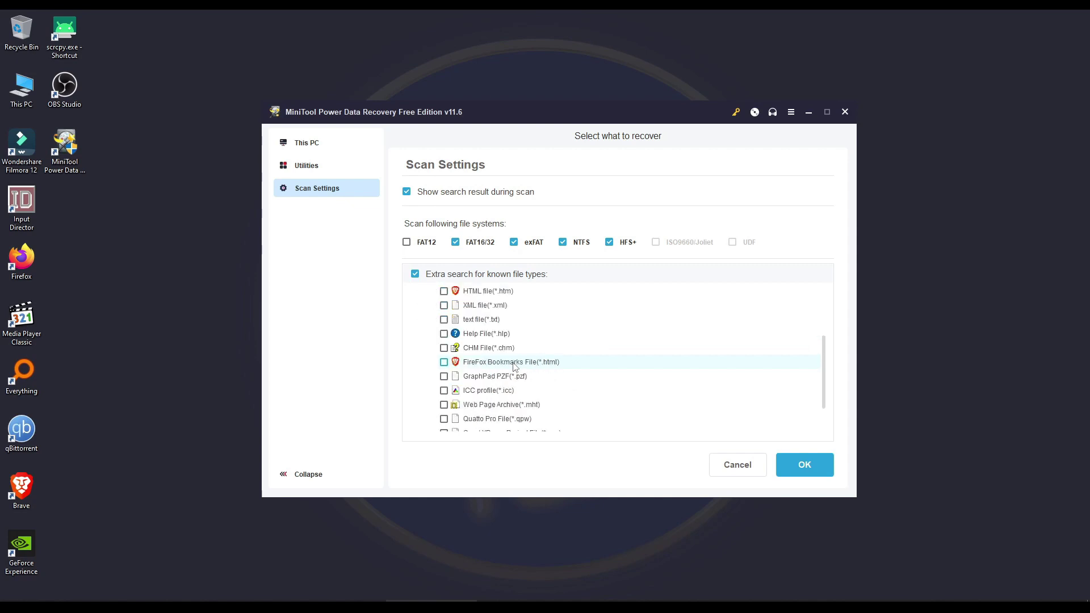
pyautogui.click(481, 321)
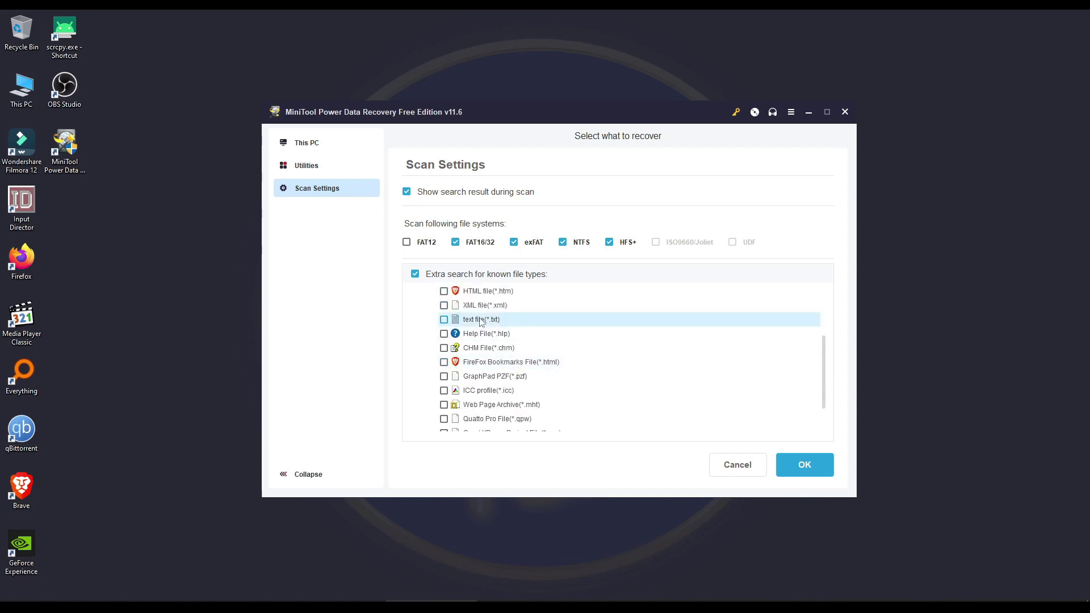
pyautogui.click(507, 367)
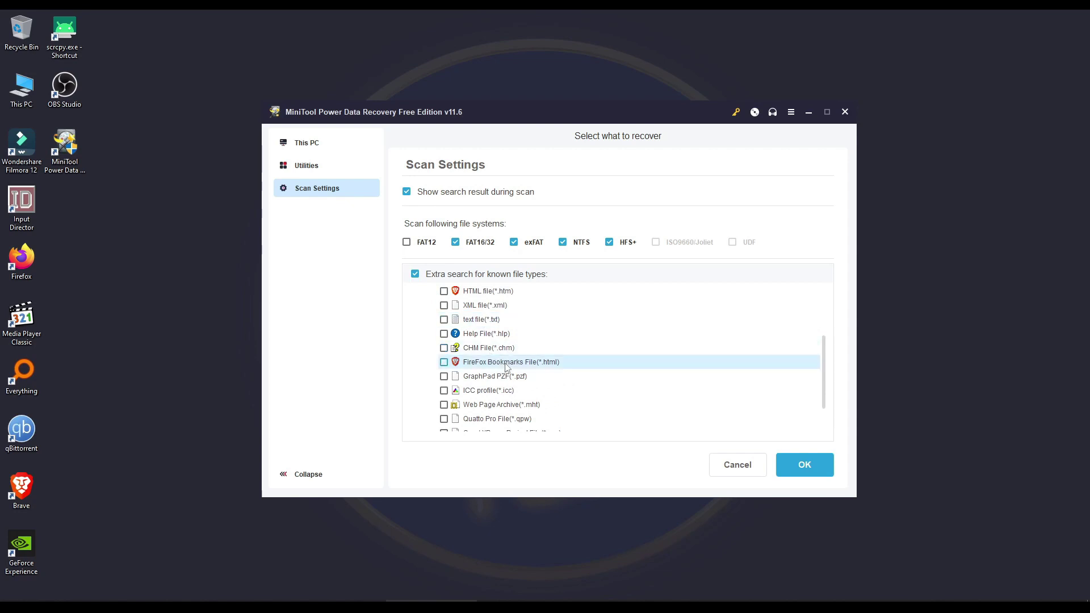
pyautogui.scroll(5, 507, 367)
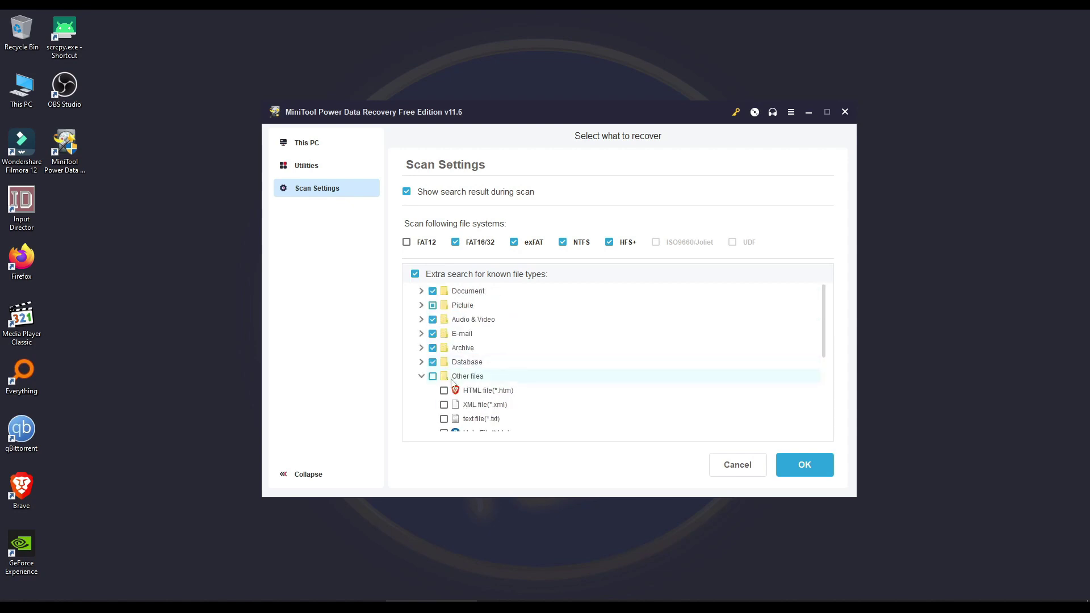
pyautogui.click(421, 376)
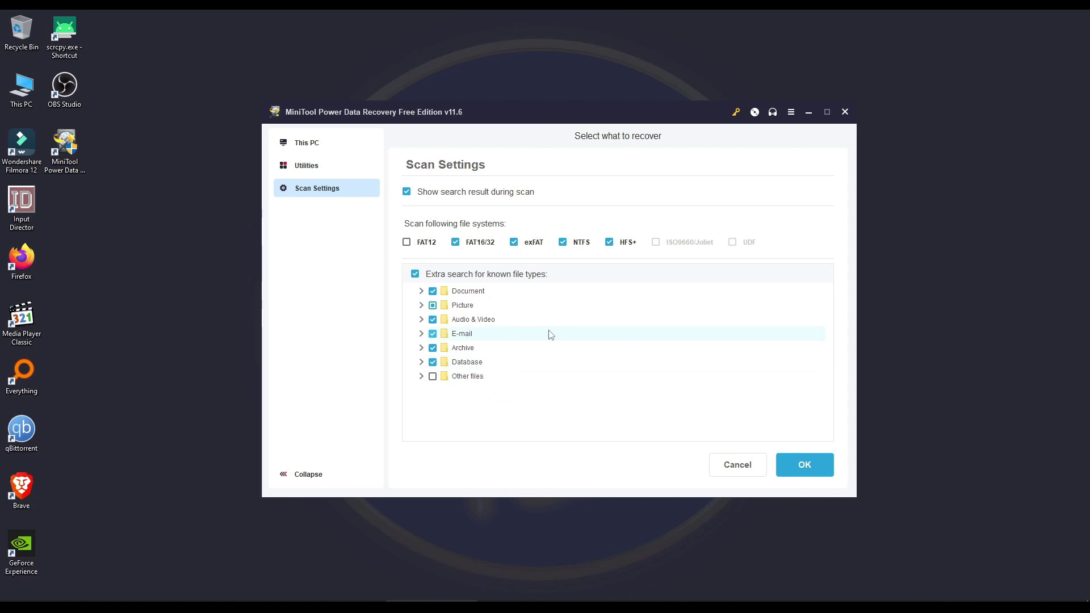
# - Include every Picture file type and add FAT12 to the scanned file systems
pyautogui.click(432, 306)
pyautogui.click(422, 306)
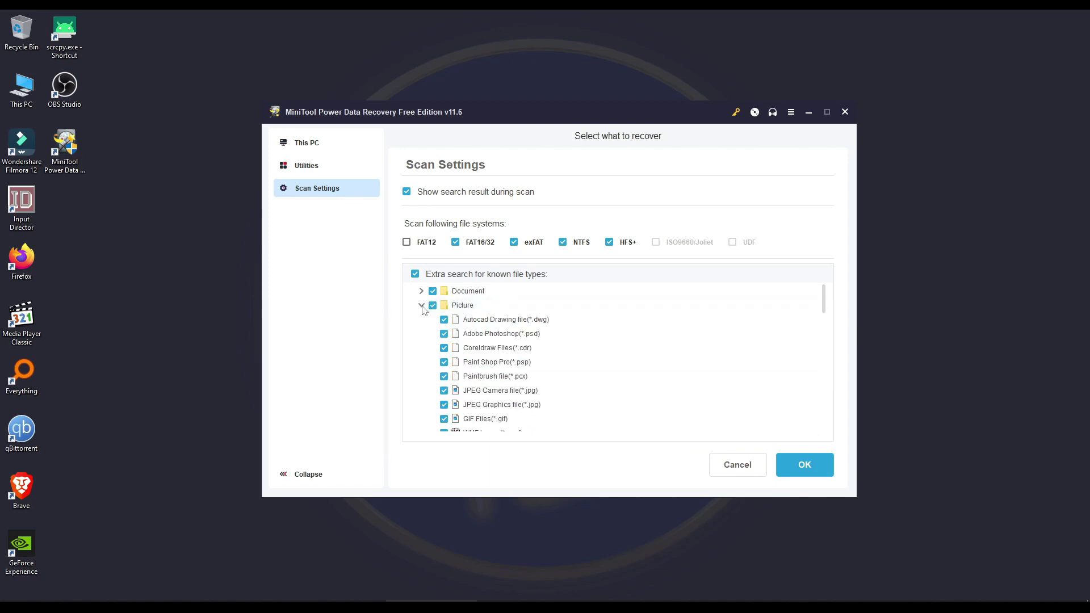
pyautogui.click(422, 307)
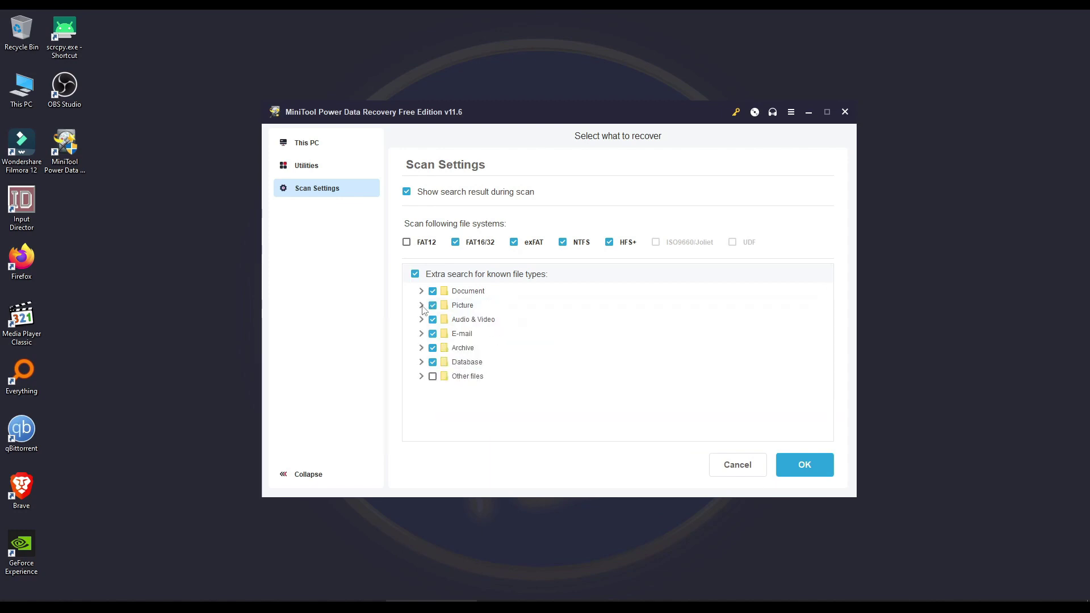
pyautogui.click(407, 242)
pyautogui.click(311, 167)
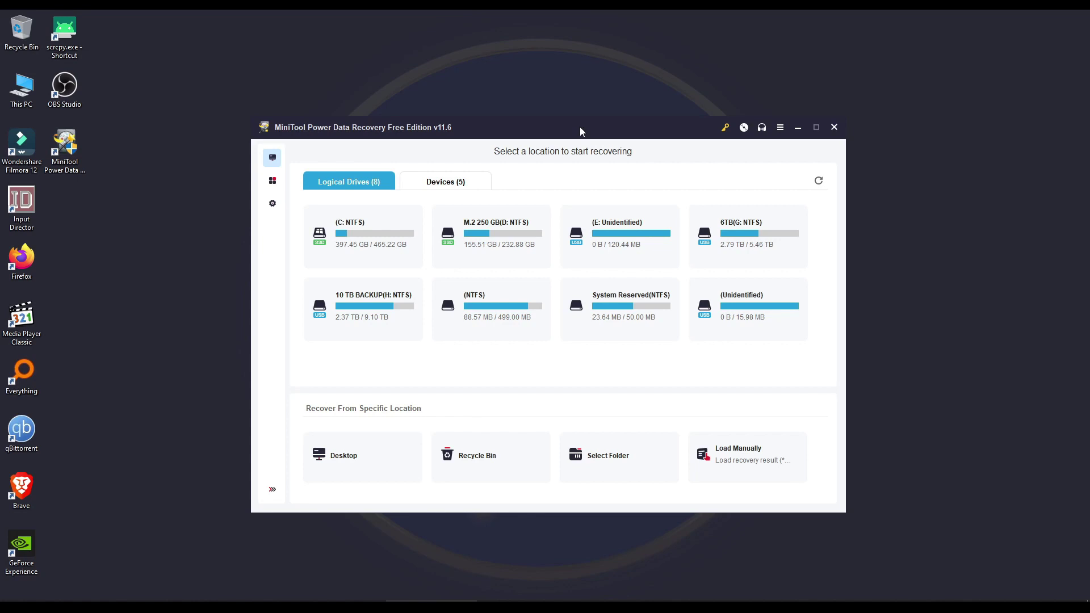
# - Move the recovery window slightly up over the drive list
pyautogui.moveTo(580, 129); pyautogui.dragTo(583, 114)
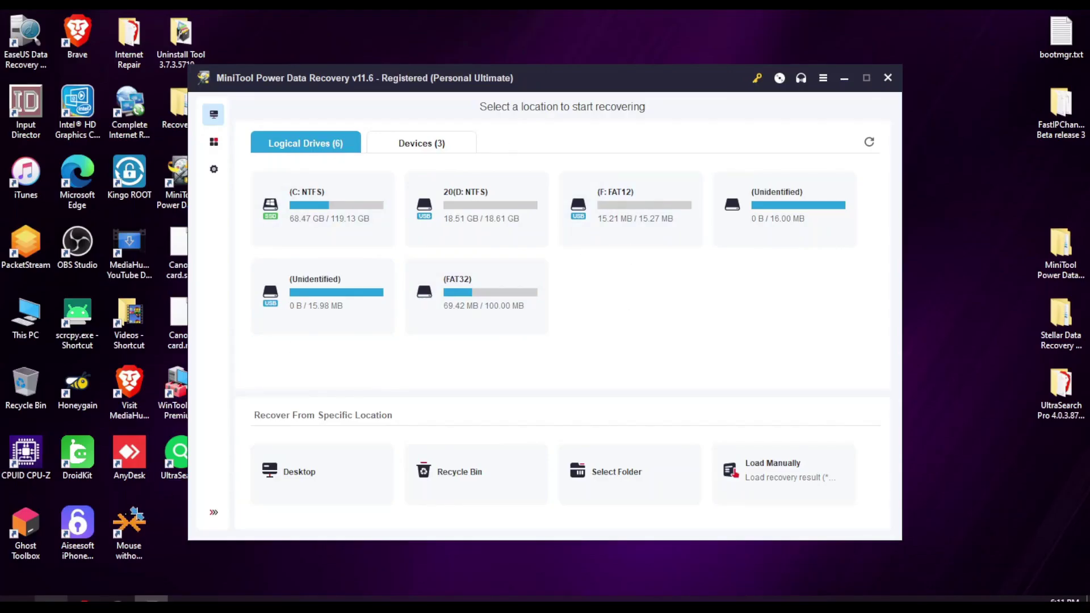
pyautogui.click(51, 599)
pyautogui.click(596, 321)
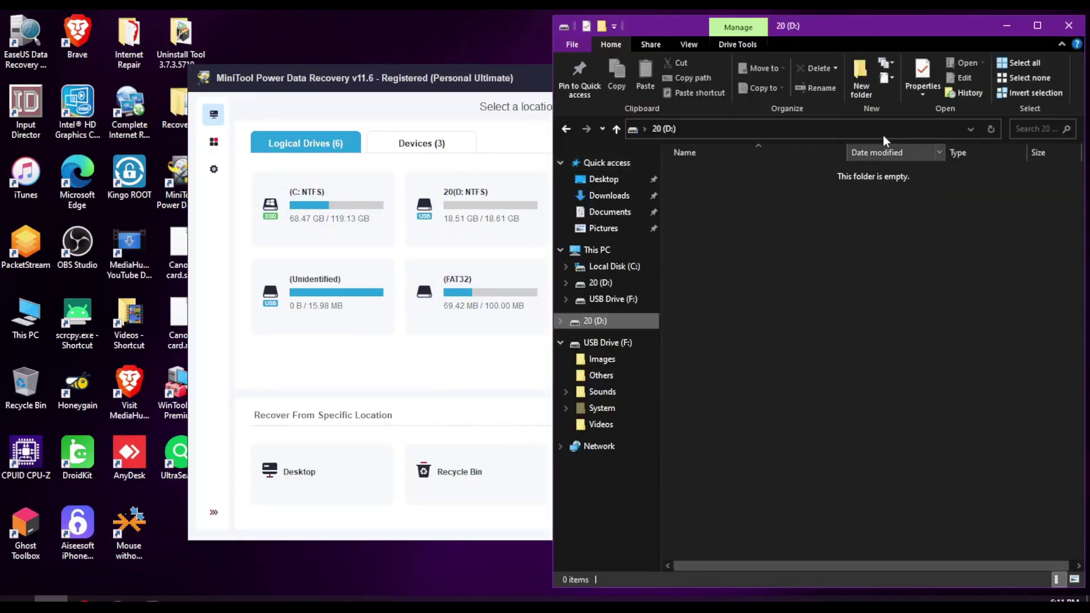
pyautogui.moveTo(880, 26); pyautogui.dragTo(589, 43)
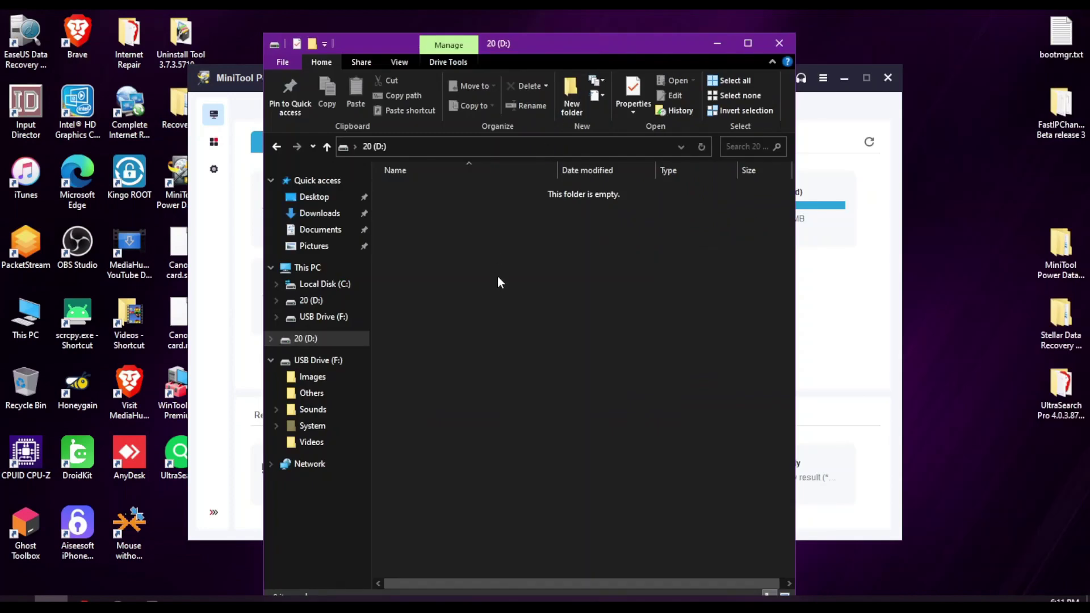
pyautogui.rightClick(497, 275)
pyautogui.click(541, 332)
pyautogui.rightClick(489, 343)
pyautogui.click(537, 395)
pyautogui.rightClick(534, 386)
pyautogui.click(574, 441)
pyautogui.rightClick(538, 336)
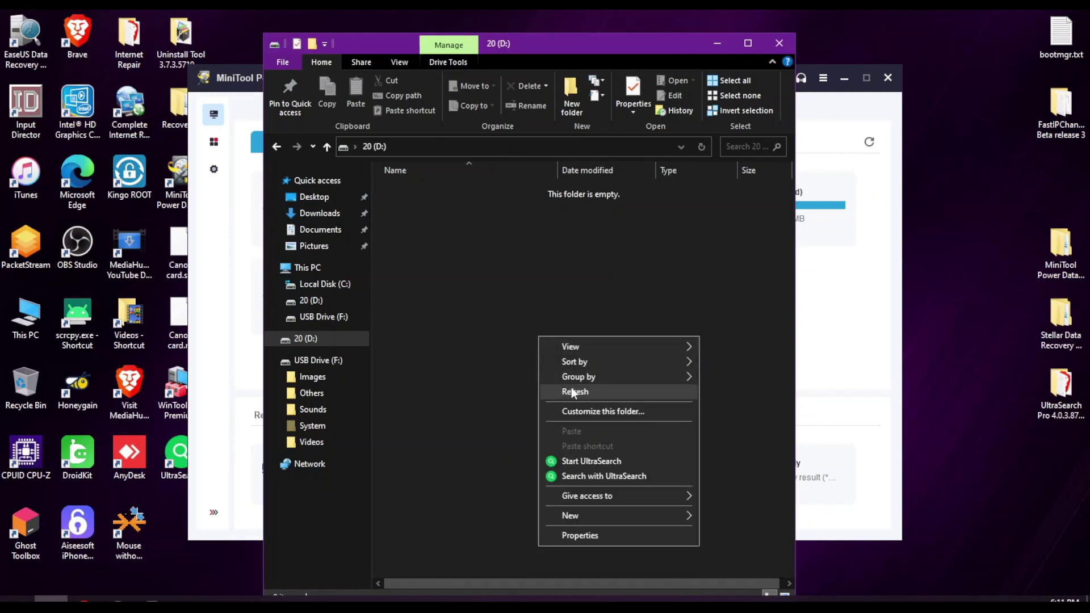
pyautogui.click(572, 392)
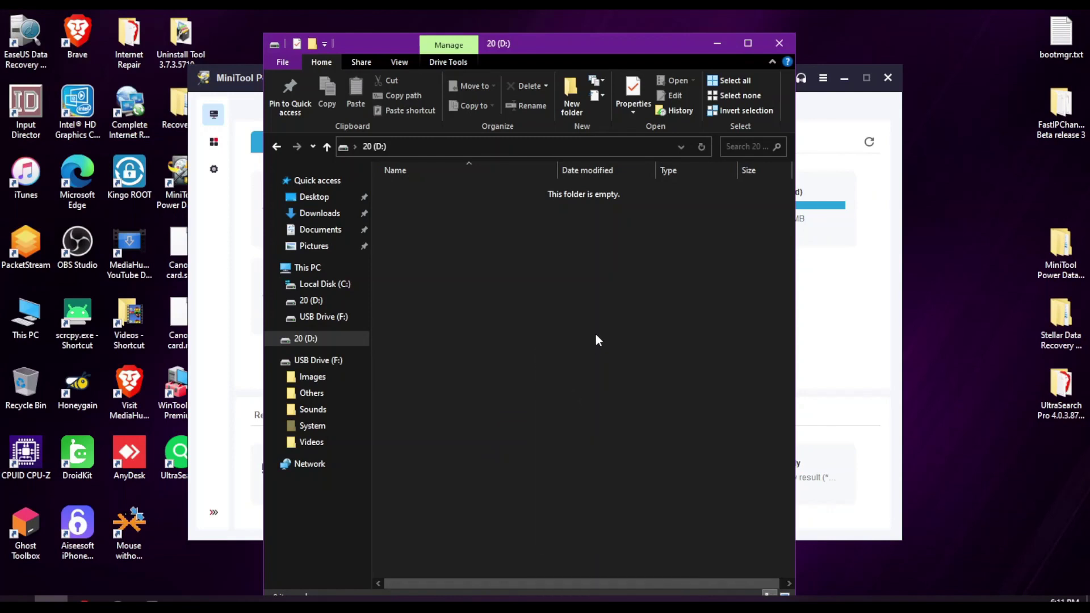
pyautogui.rightClick(313, 341)
pyautogui.click(359, 325)
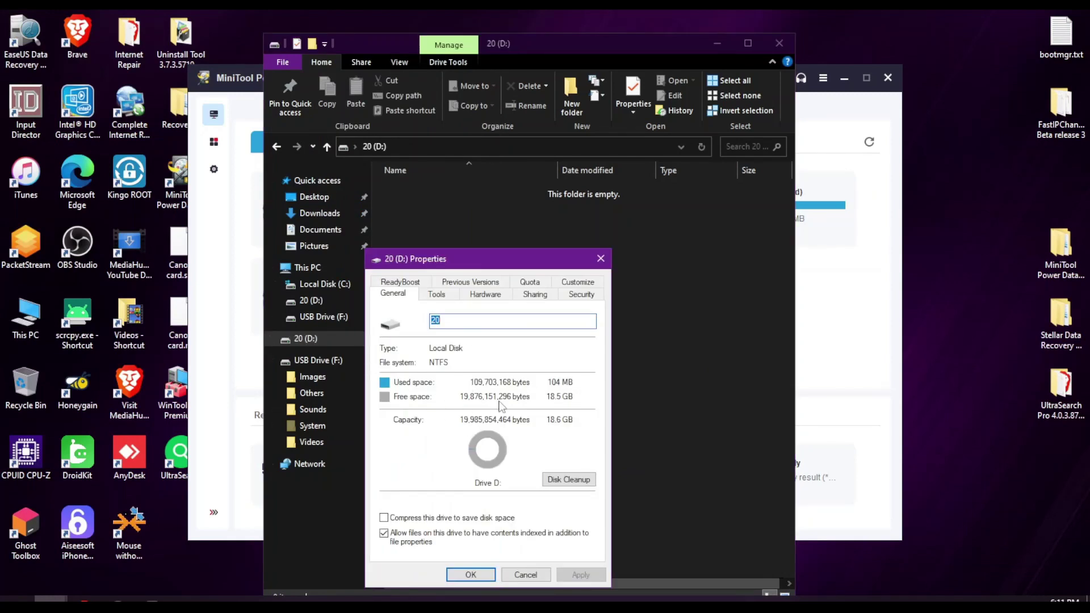
pyautogui.click(601, 260)
pyautogui.click(779, 43)
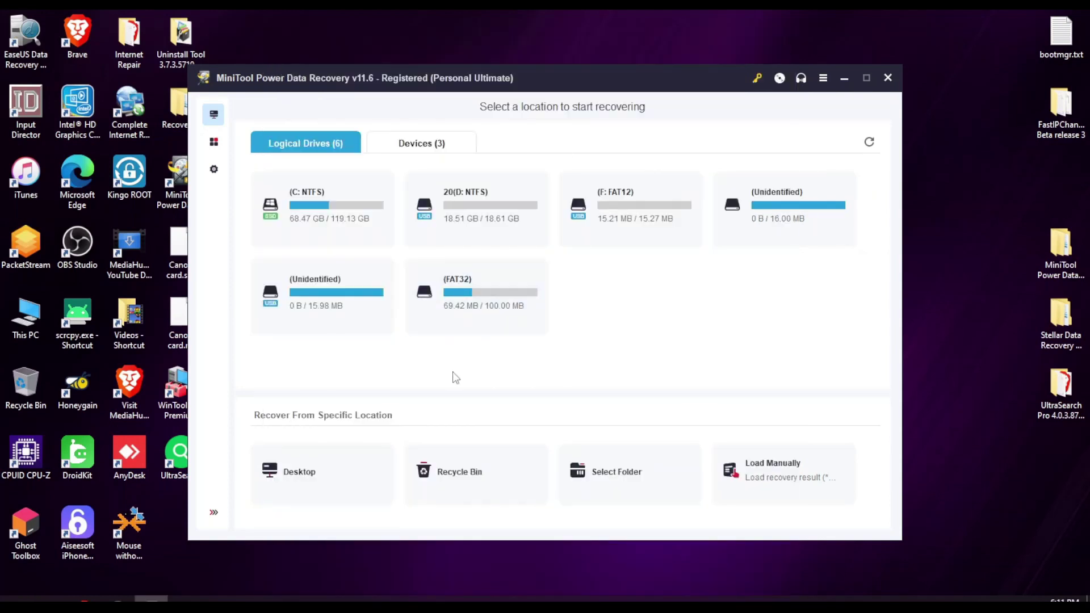
# - Scan the 20 (D: NTFS) drive, finding 411 files totalling 3.68 GB
pyautogui.moveTo(606, 223)
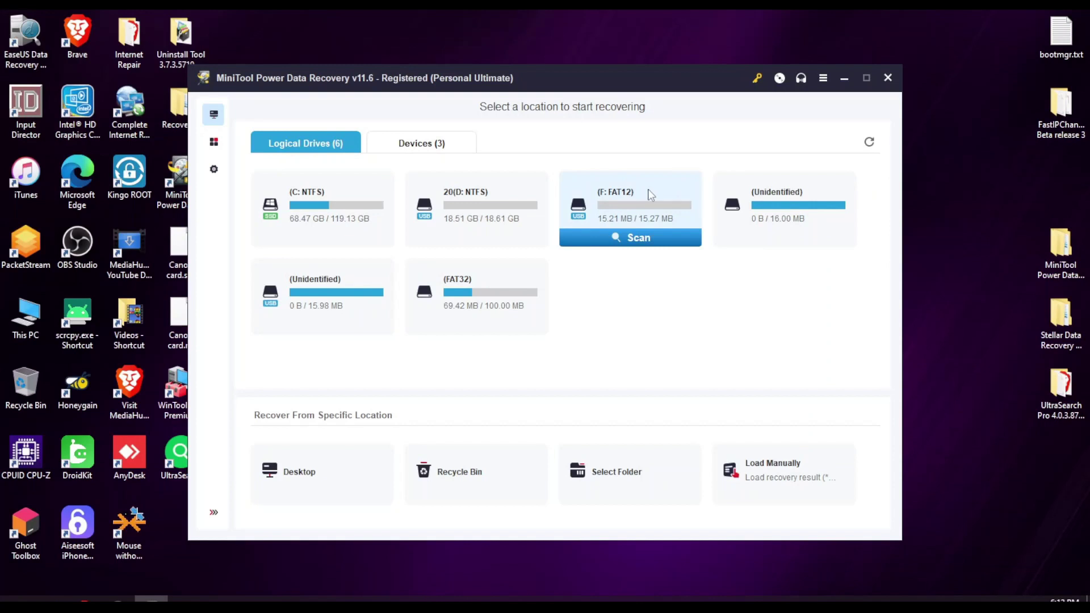
pyautogui.moveTo(483, 222)
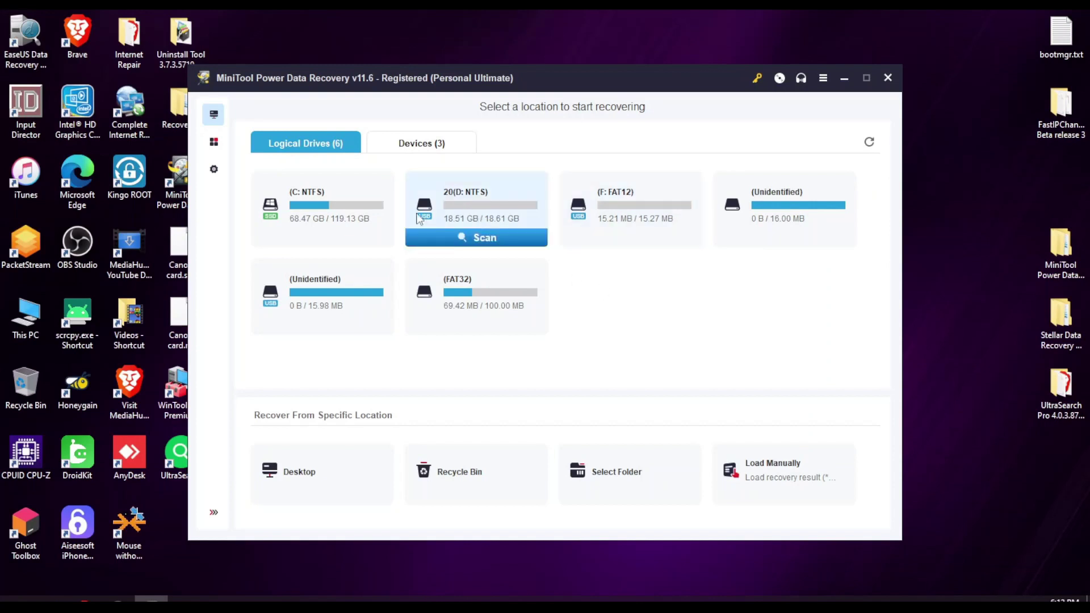
pyautogui.click(470, 238)
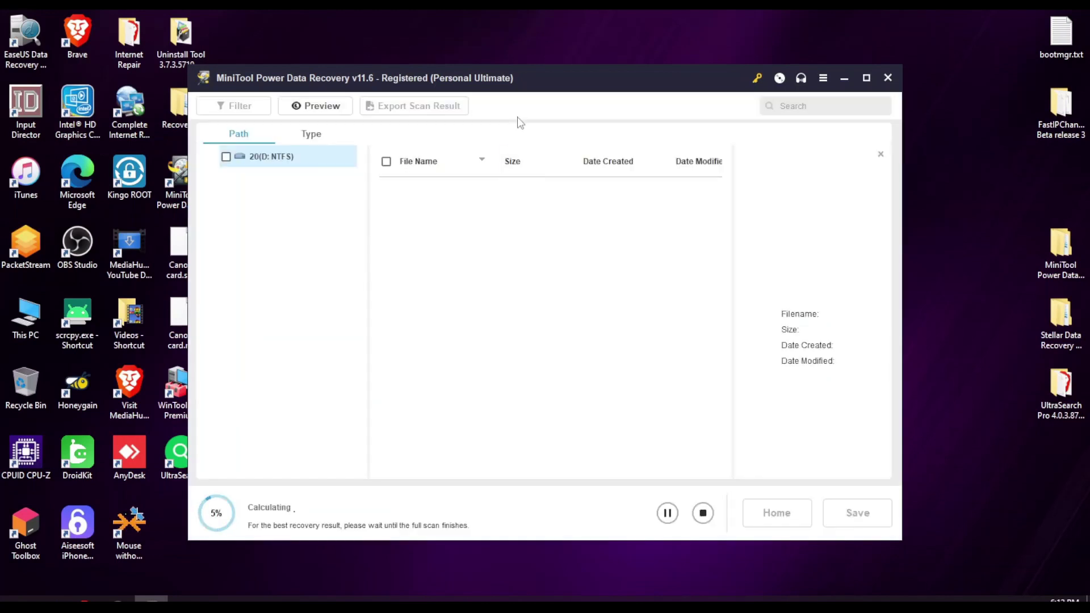
pyautogui.moveTo(522, 86); pyautogui.dragTo(533, 63)
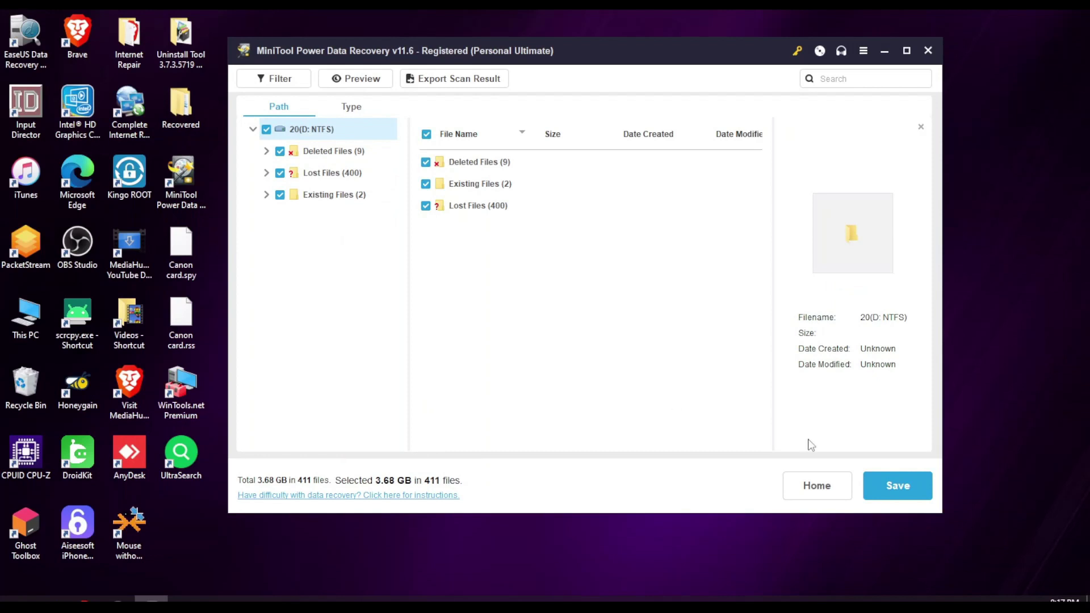
# - Save all 411 found files (3.68 GB) to a destination folder, browsing from Local Disk (C:)
pyautogui.click(894, 484)
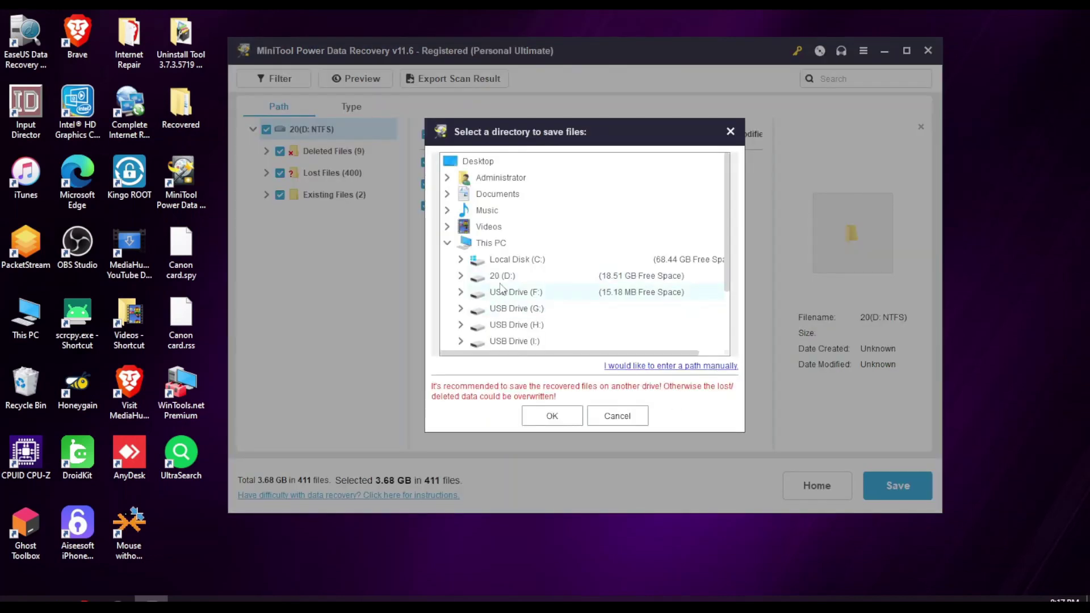
pyautogui.click(504, 262)
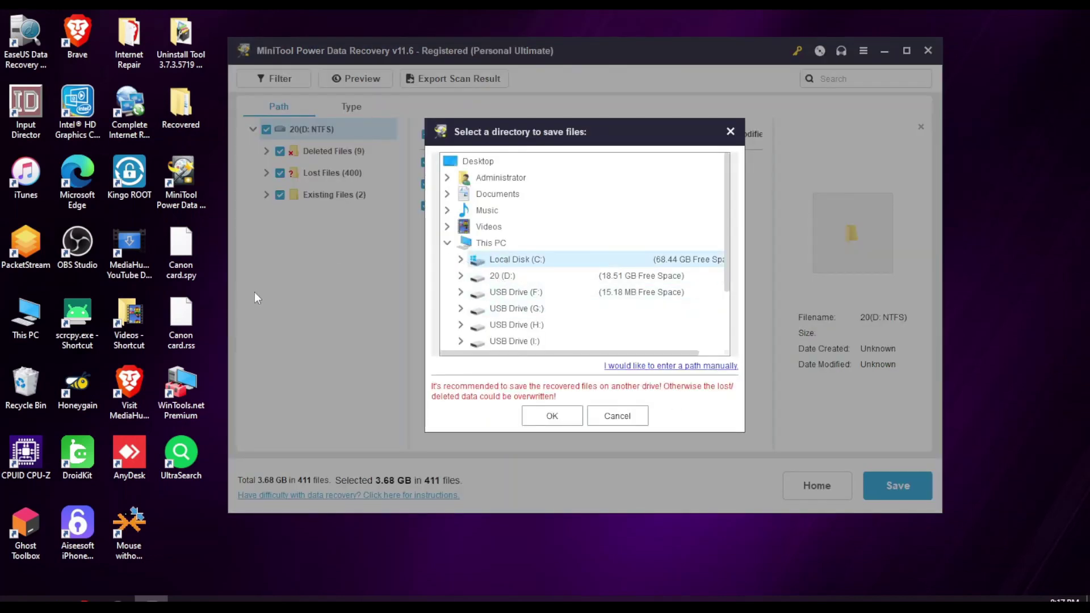
pyautogui.rightClick(211, 288)
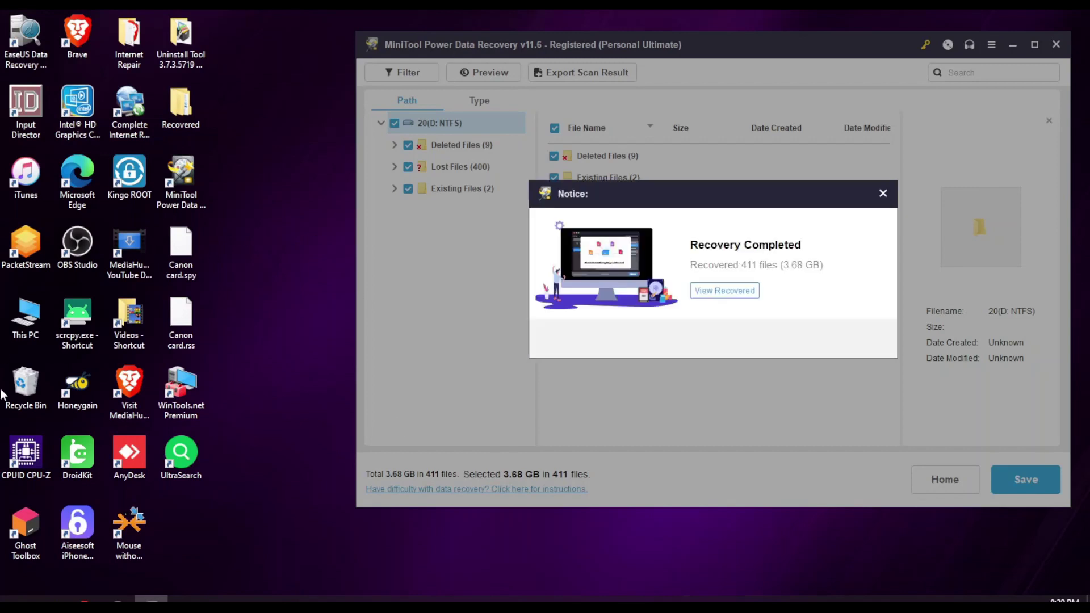
pyautogui.moveTo(700, 190); pyautogui.dragTo(689, 173)
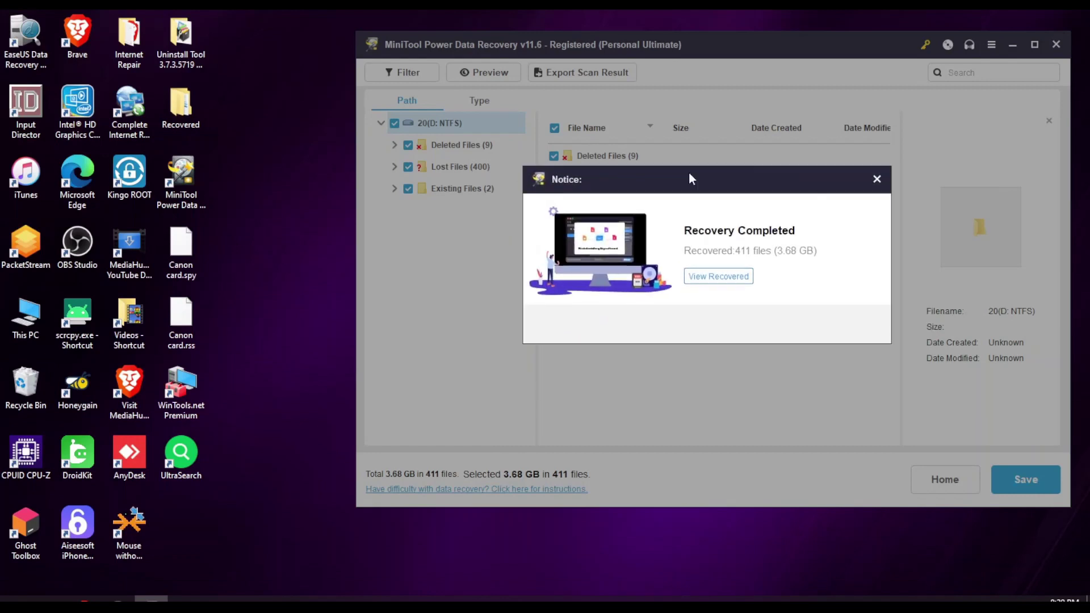
# - Open the recovered files folder and browse Lost Files' $RmMetadata, $TxfLog, $Dir1 and Deleted Files' Recycle Bin
pyautogui.click(719, 276)
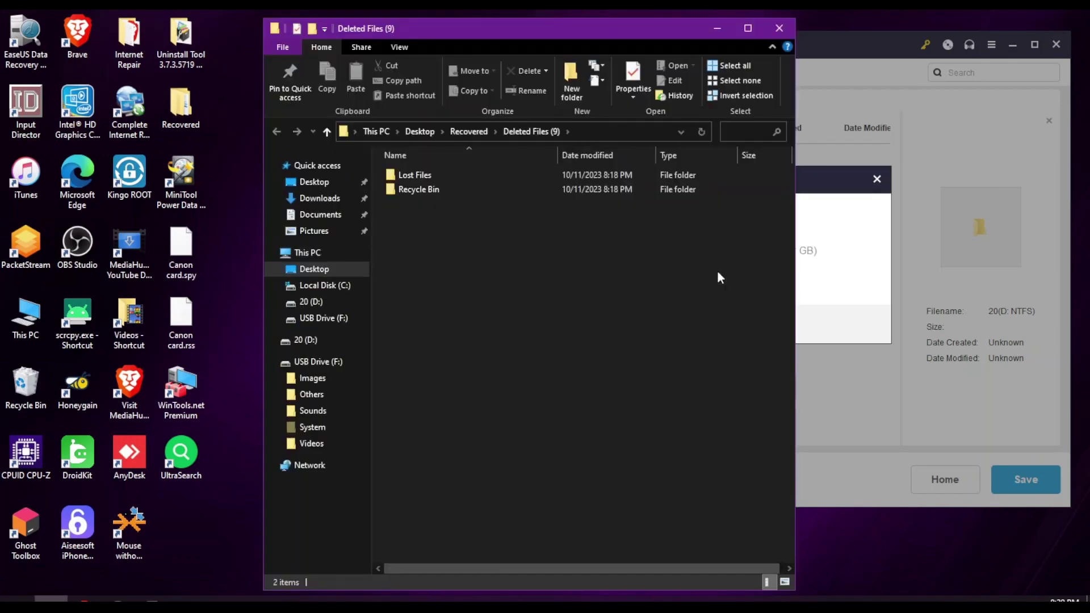
pyautogui.doubleClick(423, 175)
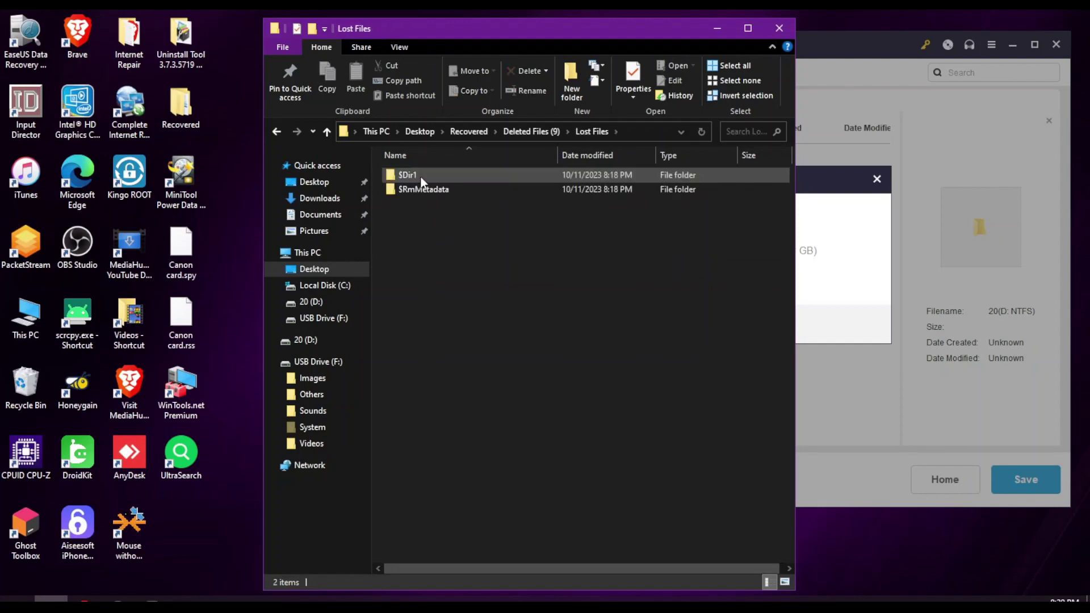
pyautogui.doubleClick(428, 190)
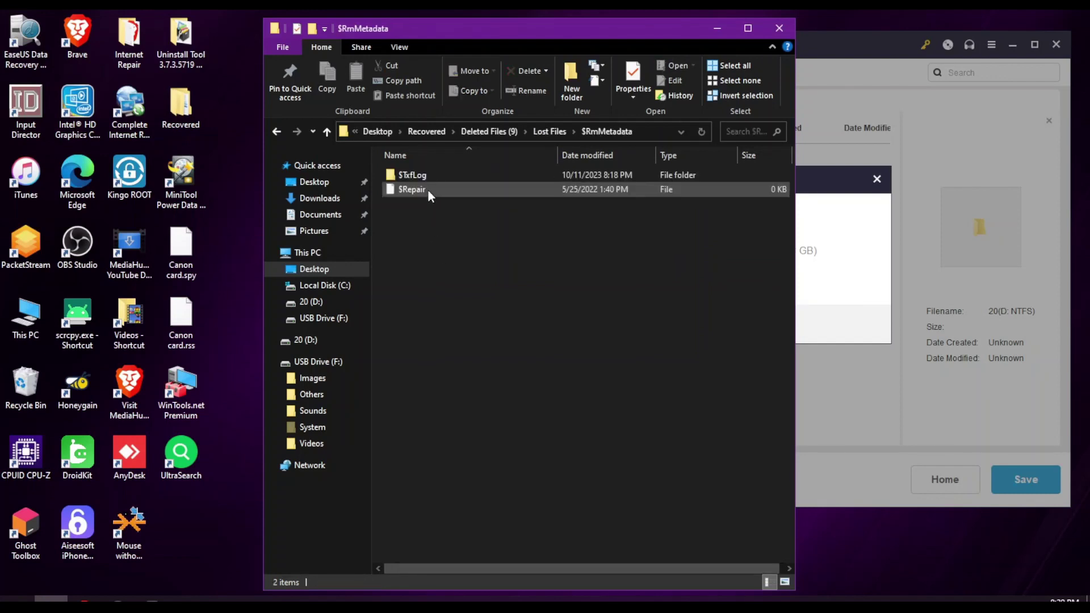
pyautogui.doubleClick(424, 176)
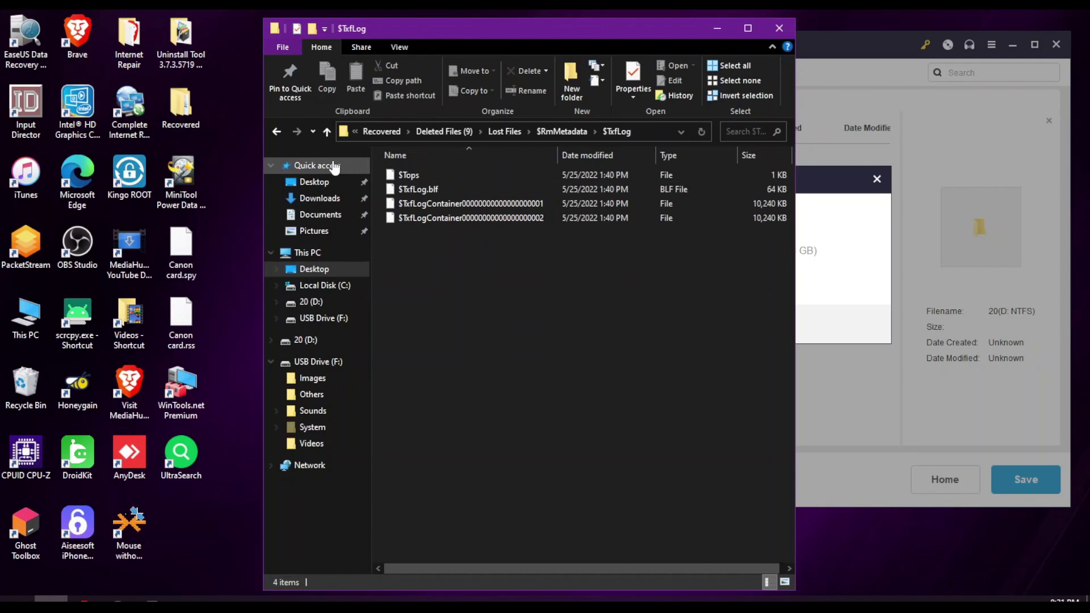
pyautogui.doubleClick(281, 129)
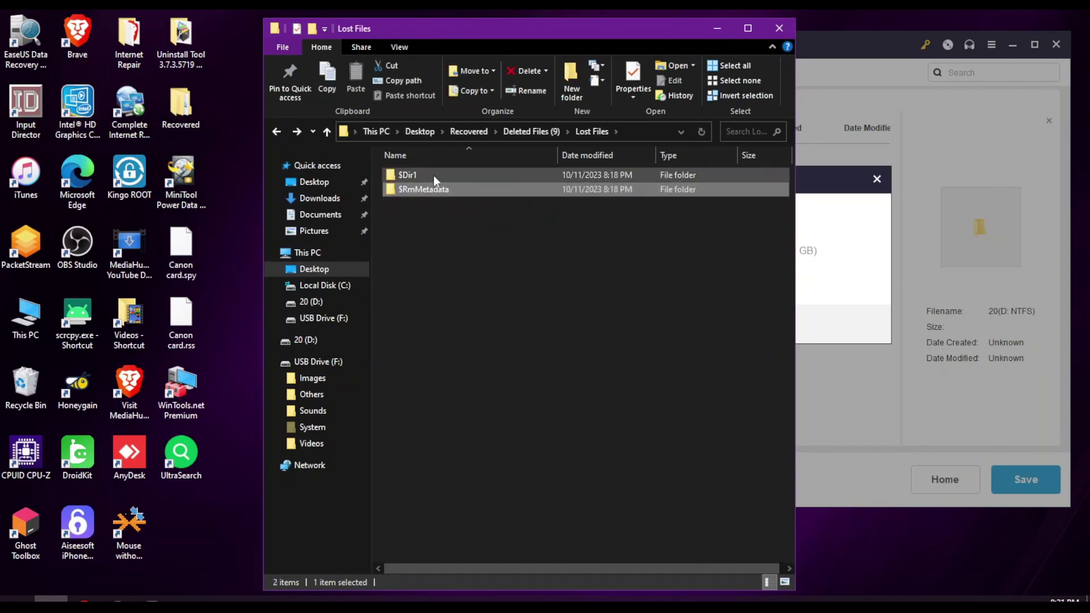
pyautogui.doubleClick(433, 175)
pyautogui.doubleClick(277, 132)
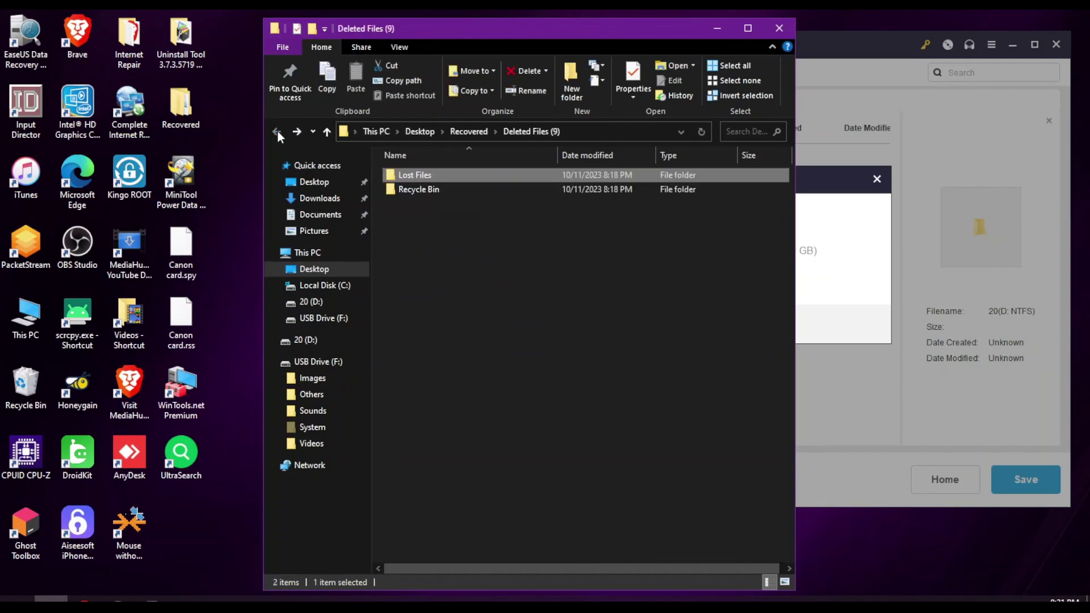
pyautogui.doubleClick(433, 189)
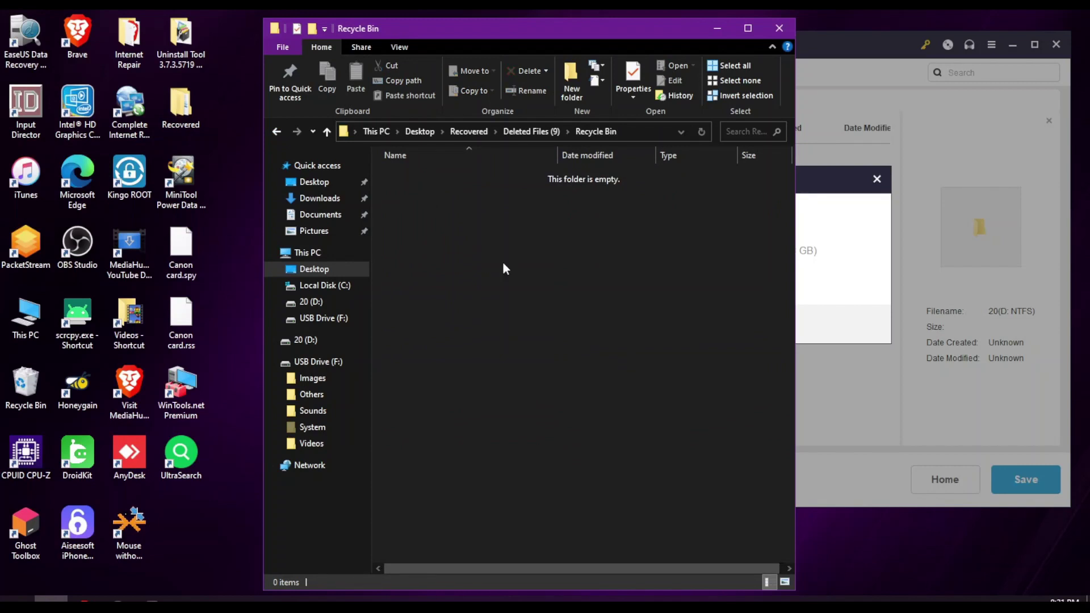
pyautogui.doubleClick(276, 131)
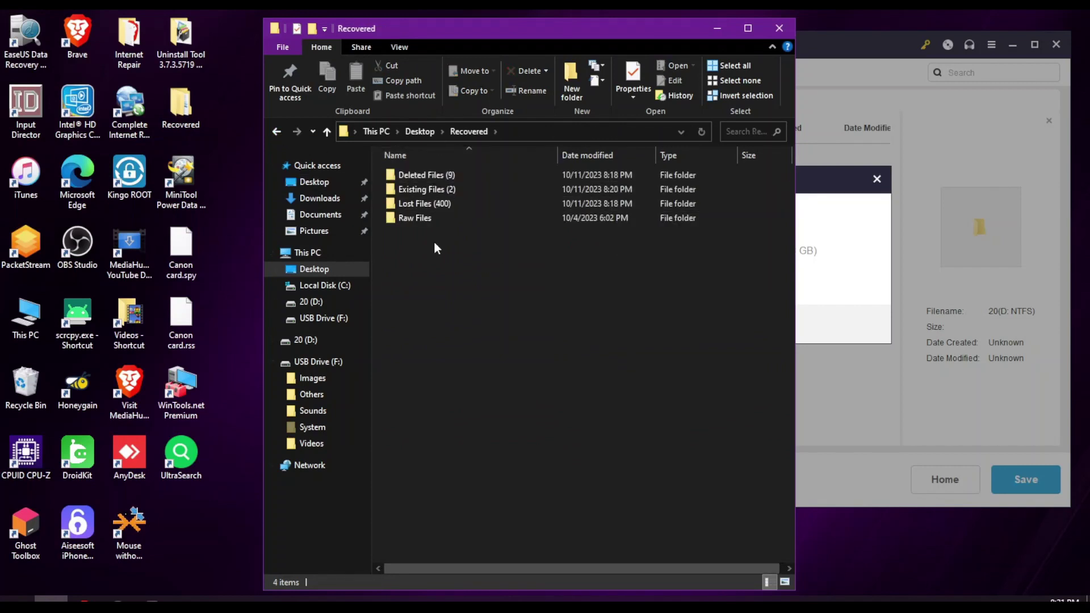
# - Go into Lost Files (400) > Raw Files (389) and look through the JPEG Graphics and PNG Image folders
pyautogui.doubleClick(449, 202)
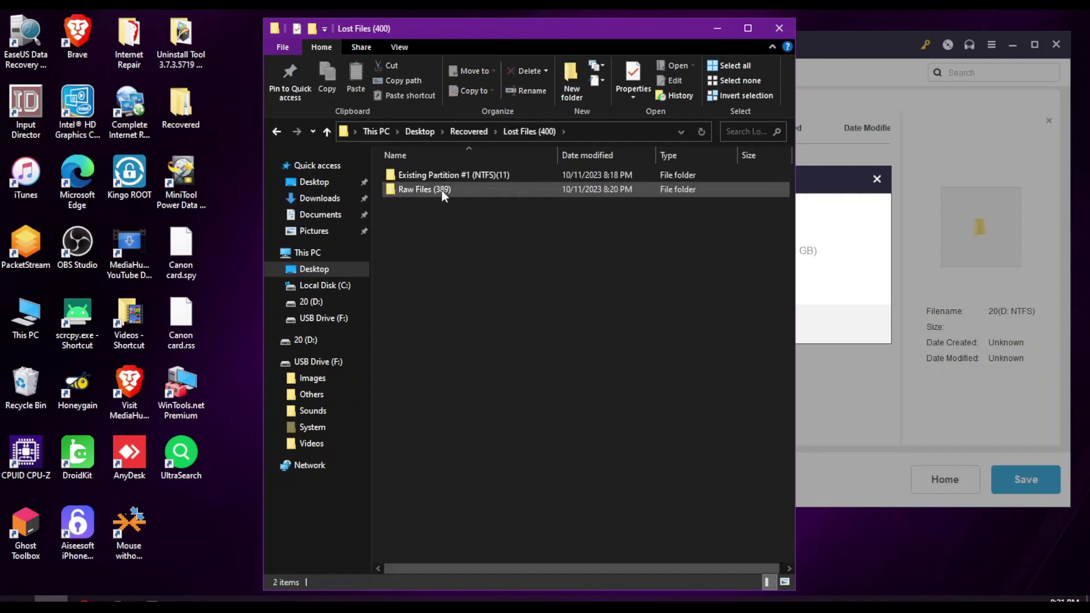
pyautogui.doubleClick(441, 190)
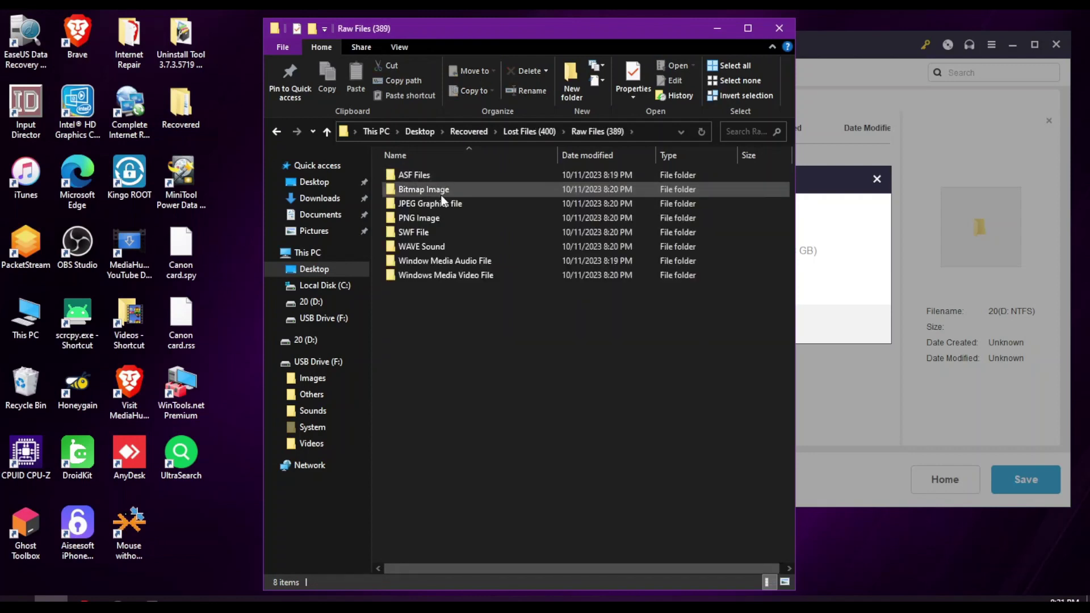
pyautogui.doubleClick(440, 204)
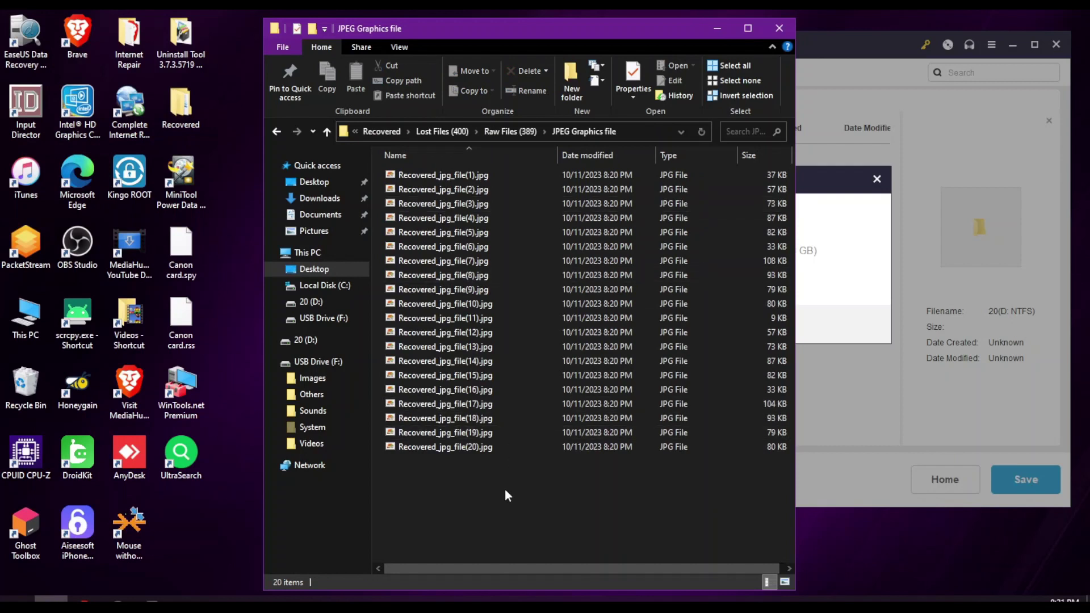
pyautogui.click(278, 131)
pyautogui.doubleClick(420, 218)
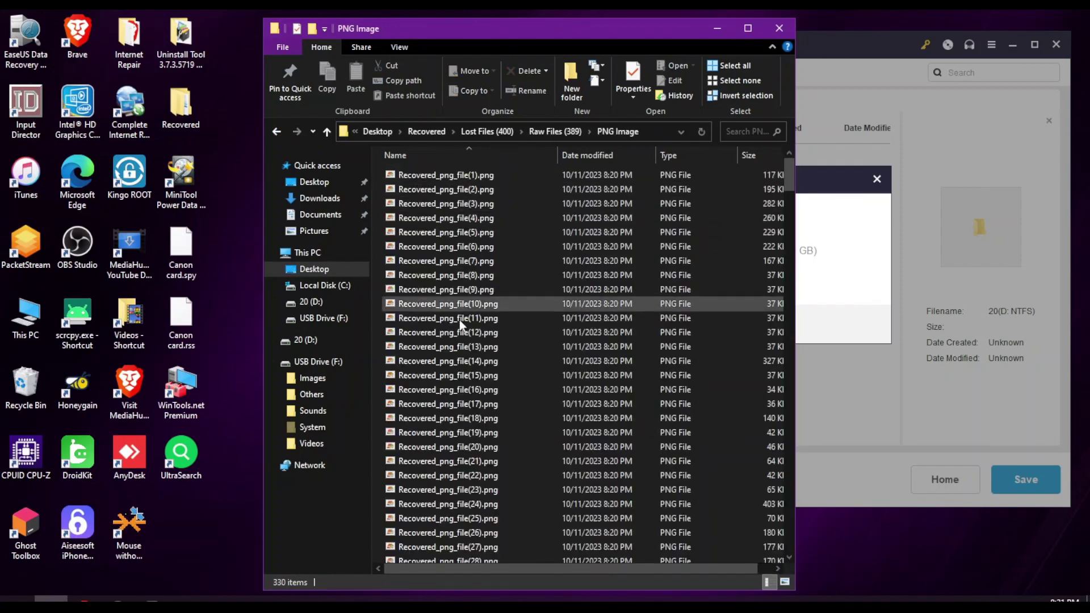
pyautogui.scroll(-8, 462, 340)
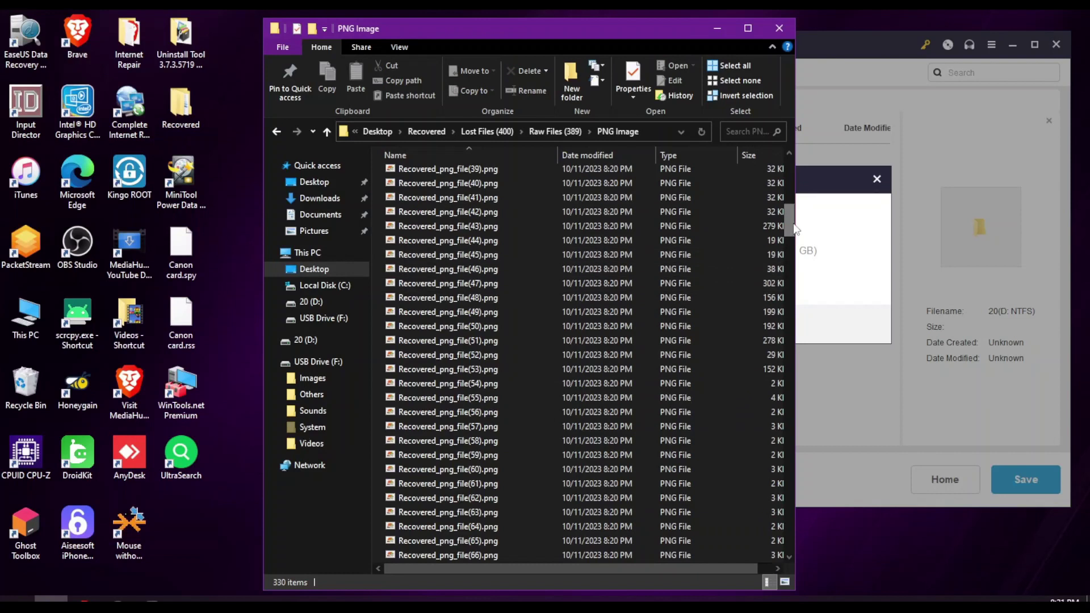
pyautogui.moveTo(789, 204); pyautogui.dragTo(782, 165)
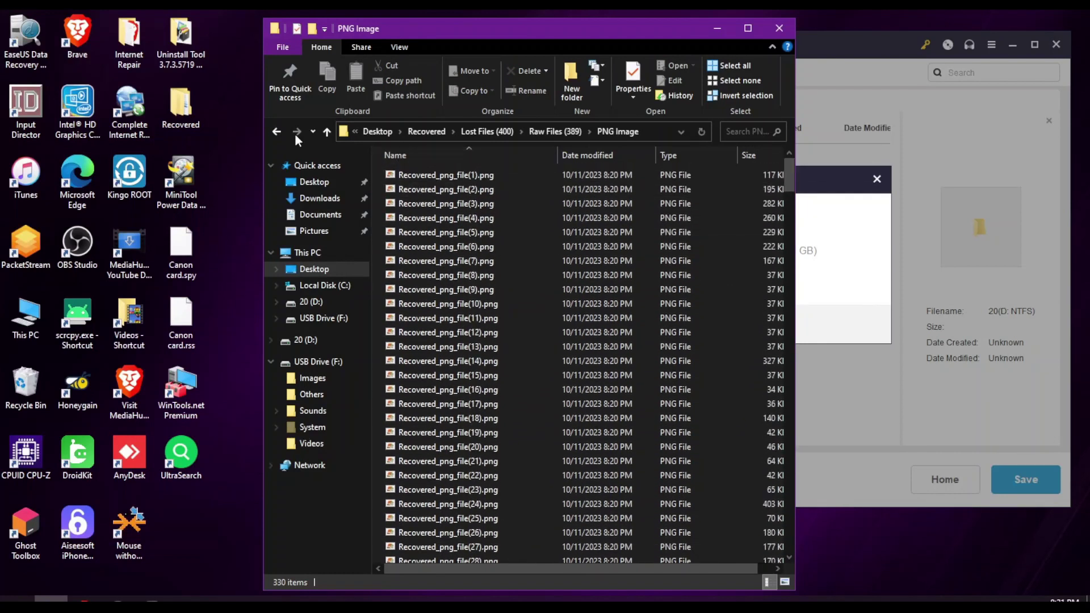
# - Check the SWF, WAVE, WMA, WMV, ASF and Bitmap Image type folders in Raw Files (389)
pyautogui.click(278, 131)
pyautogui.doubleClick(428, 233)
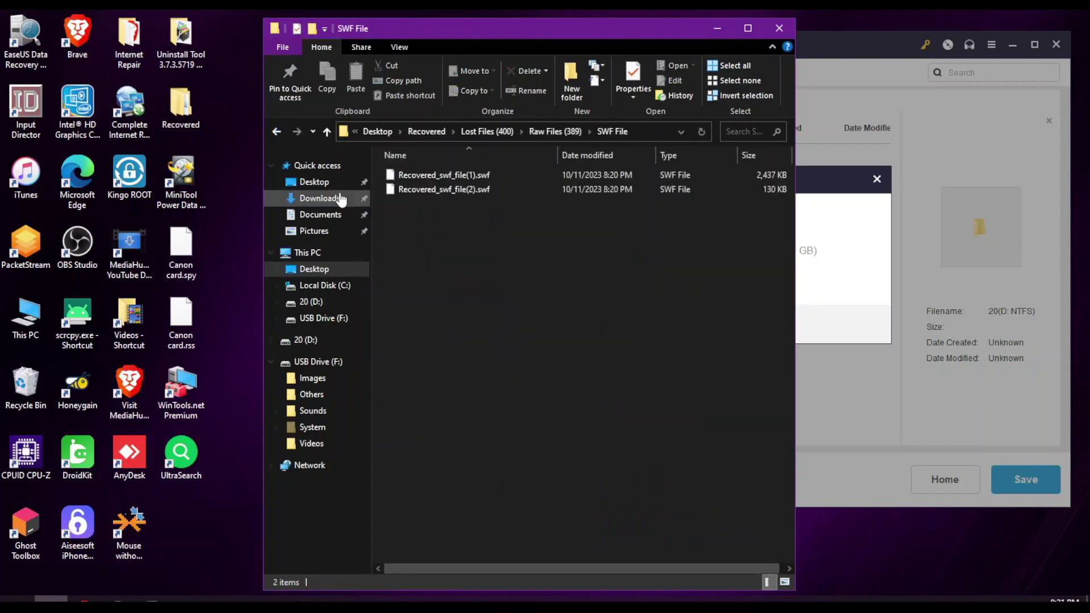
pyautogui.click(278, 131)
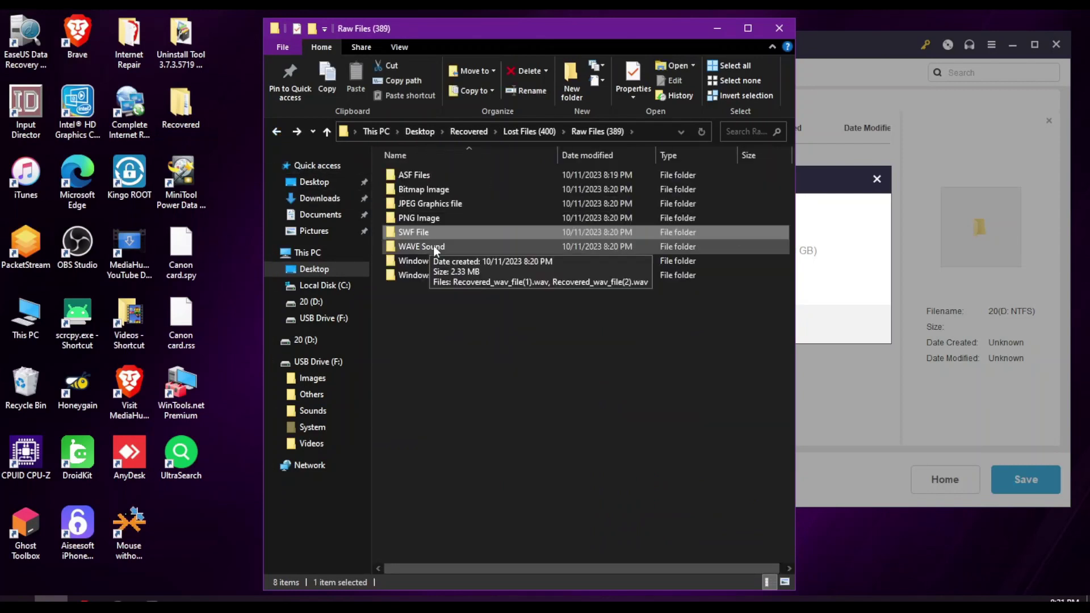
pyautogui.doubleClick(434, 246)
pyautogui.click(278, 131)
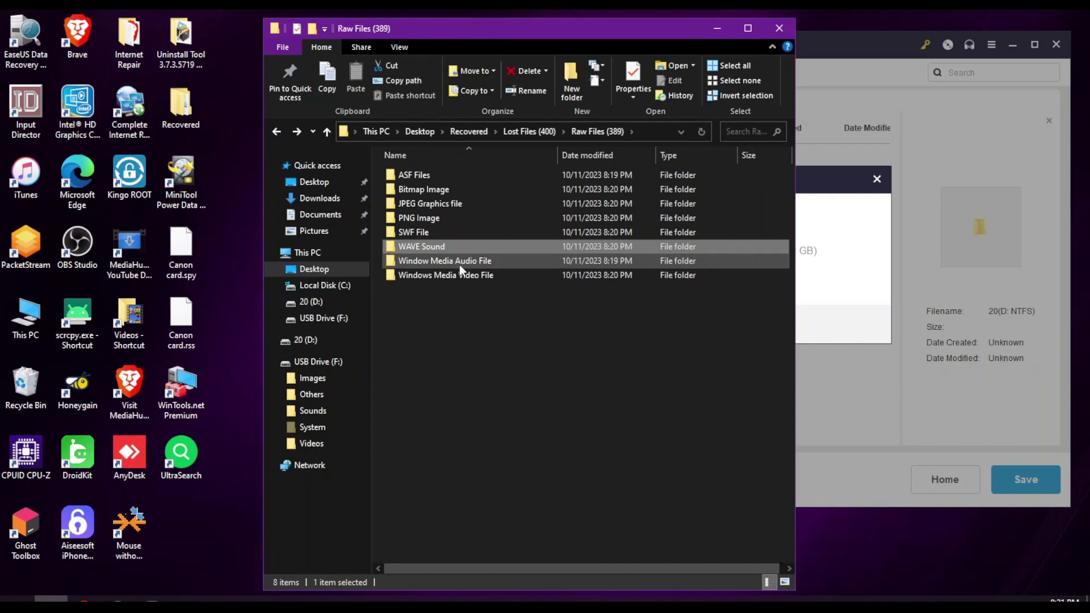
pyautogui.doubleClick(459, 261)
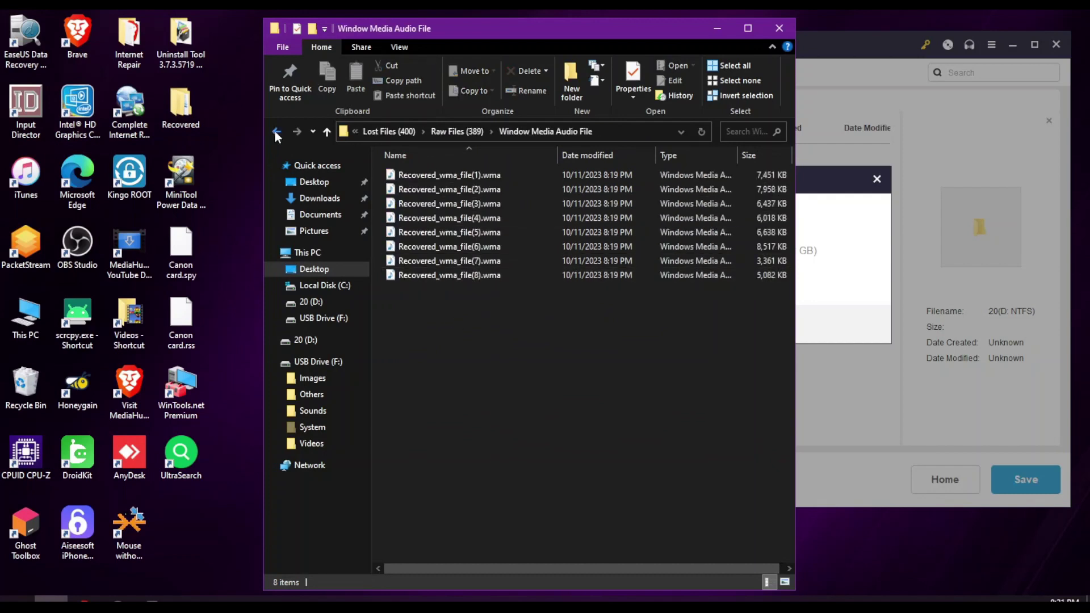
pyautogui.click(277, 132)
pyautogui.doubleClick(436, 274)
pyautogui.click(276, 132)
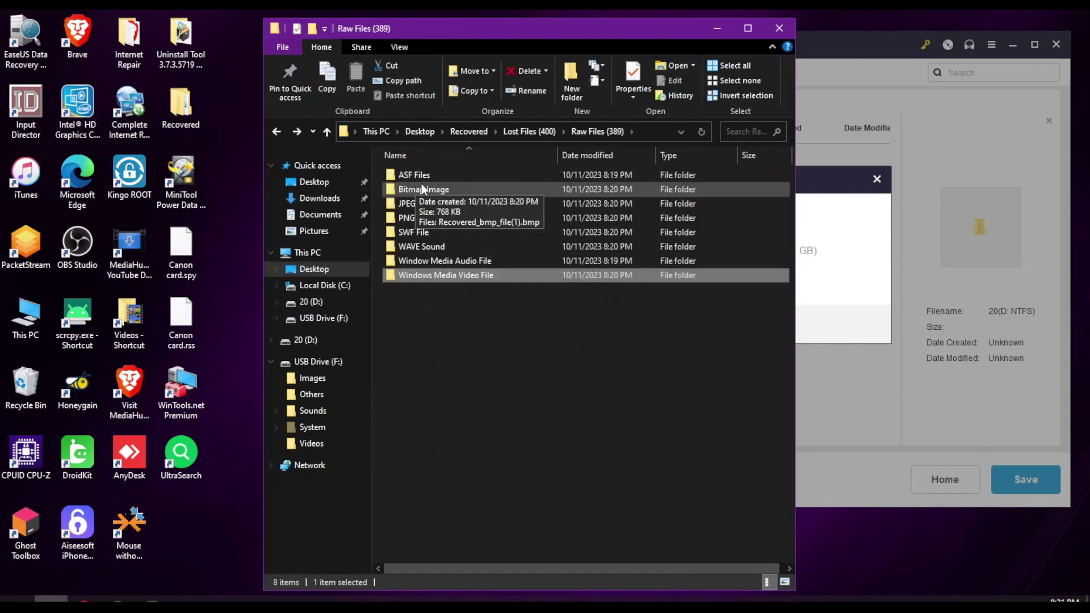
pyautogui.doubleClick(417, 174)
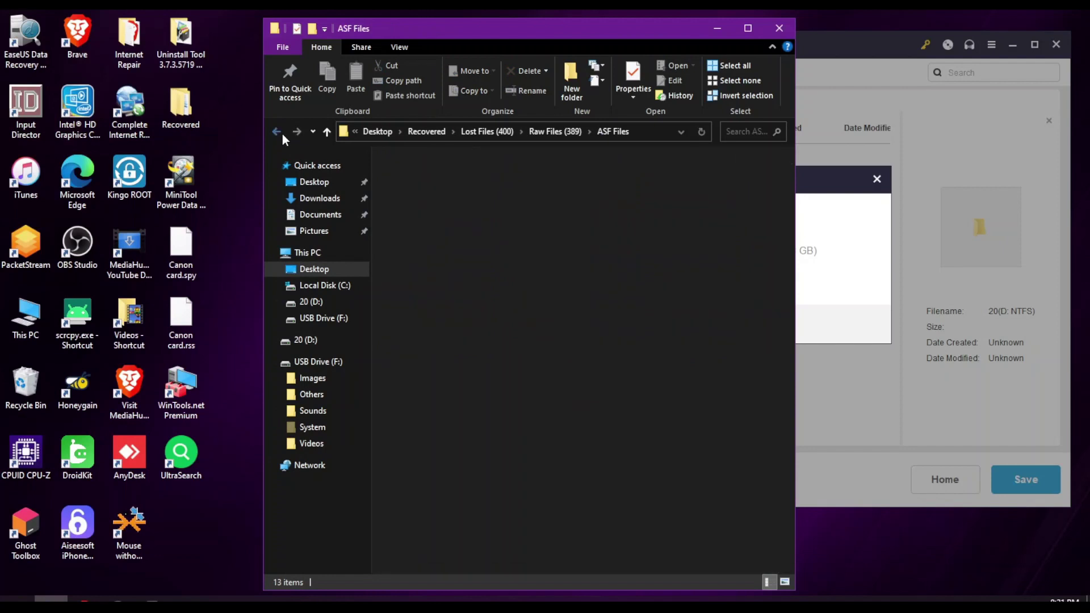
pyautogui.click(281, 133)
pyautogui.doubleClick(435, 191)
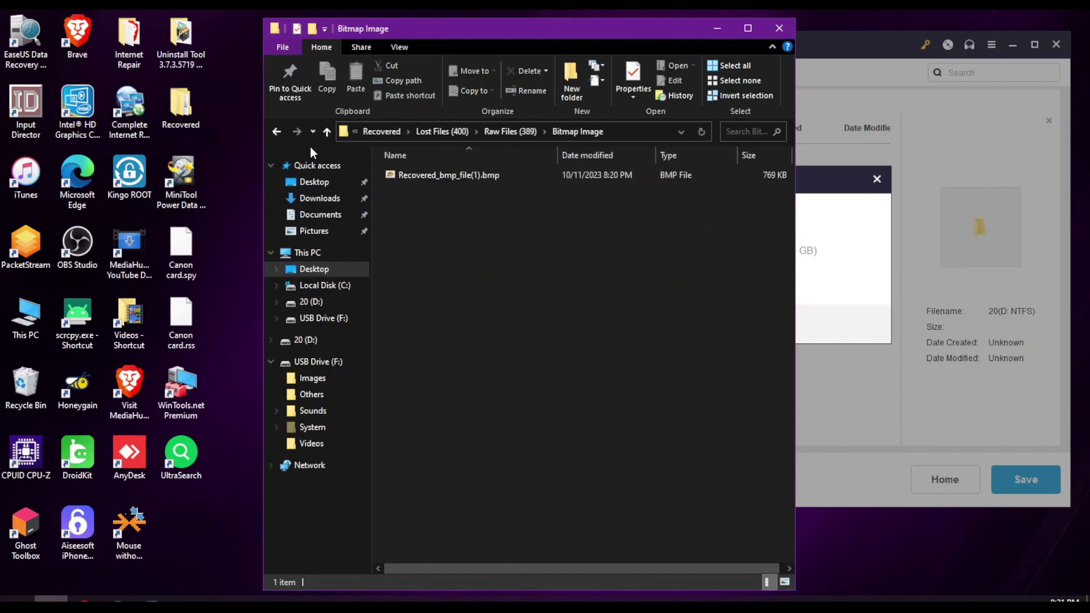
# - Peek into Existing Partition #1 (NTFS)(11), then open Recovered > Raw Files > JPEG Graphics file
pyautogui.click(281, 131)
pyautogui.click(280, 131)
pyautogui.doubleClick(451, 176)
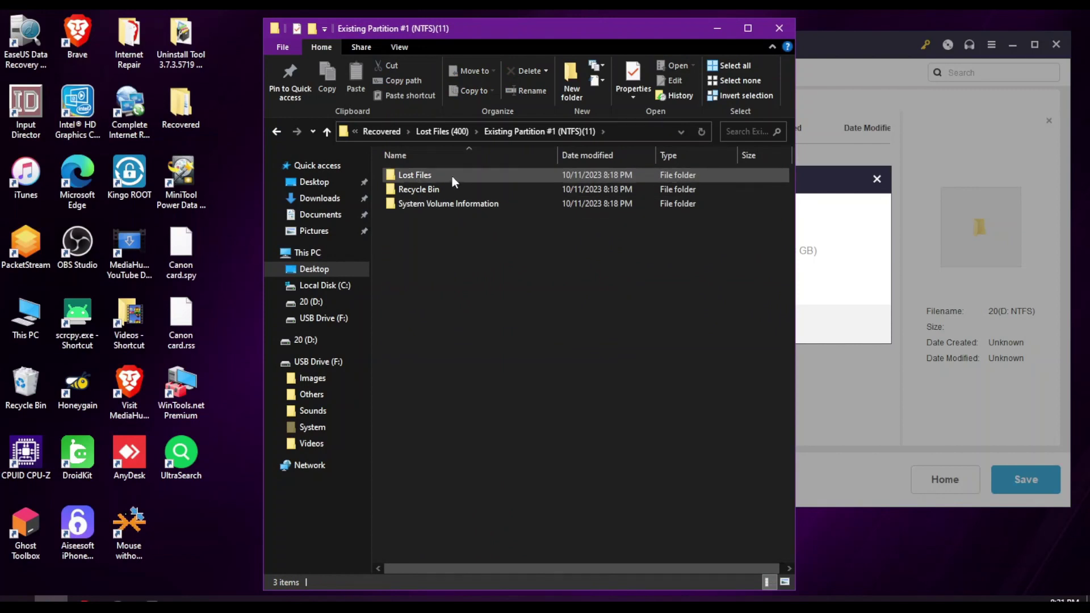
pyautogui.hotkey('alt', 'Left')
pyautogui.hotkey('alt', 'Left')
pyautogui.doubleClick(450, 221)
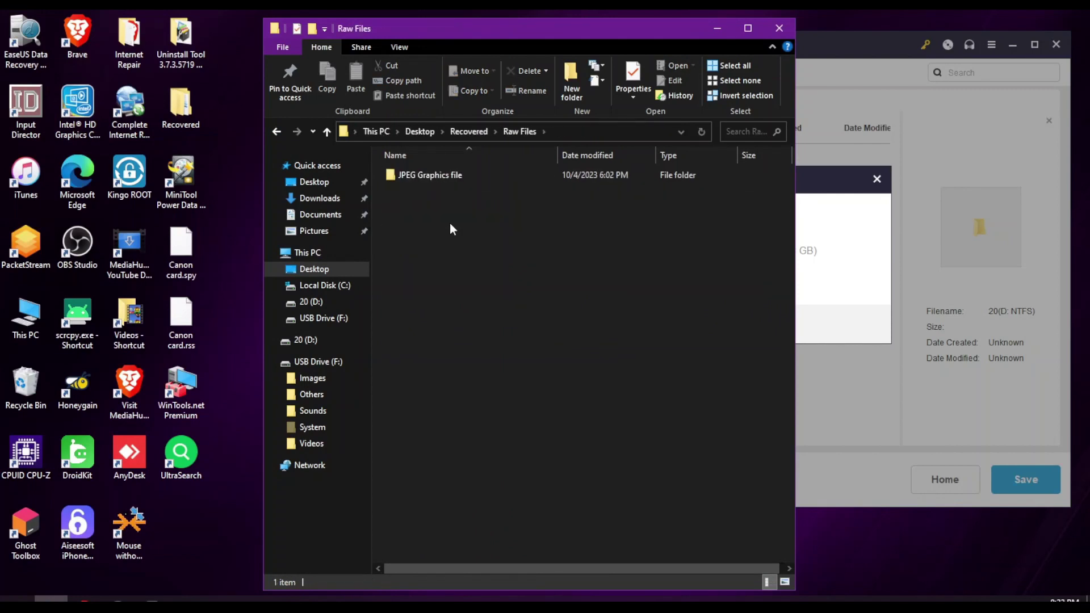
pyautogui.doubleClick(444, 175)
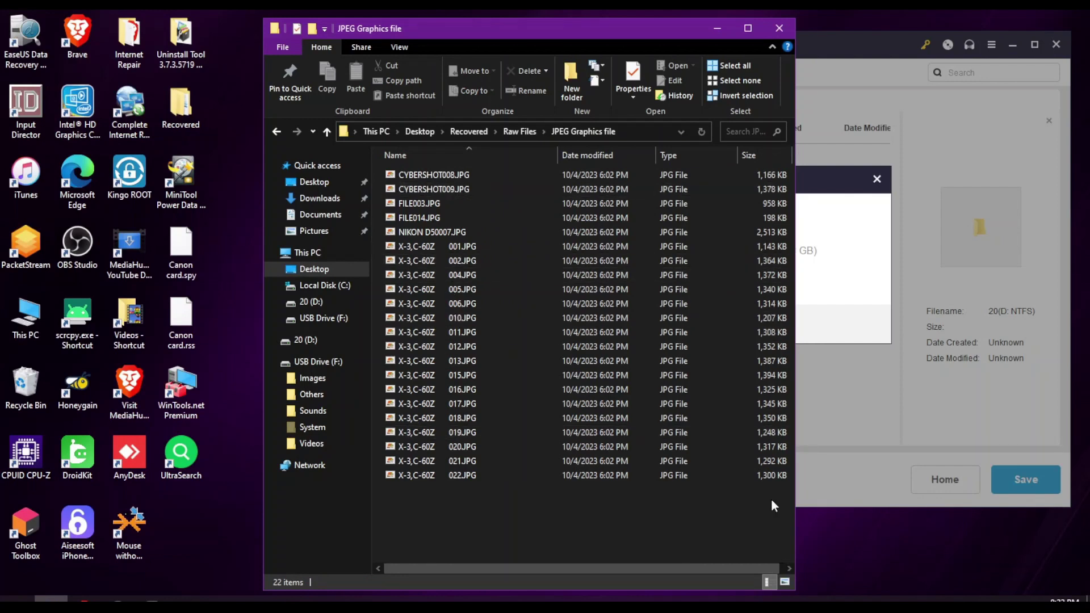
# - Display the 22 restored JPG photos as large thumbnails
pyautogui.rightClick(503, 493)
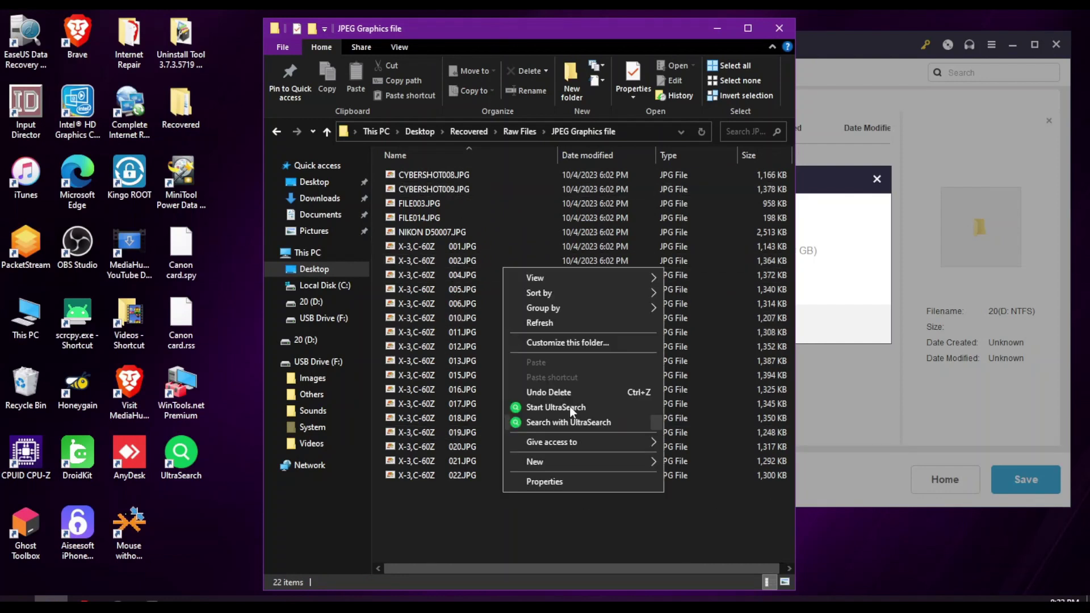
pyautogui.moveTo(553, 278)
pyautogui.click(707, 292)
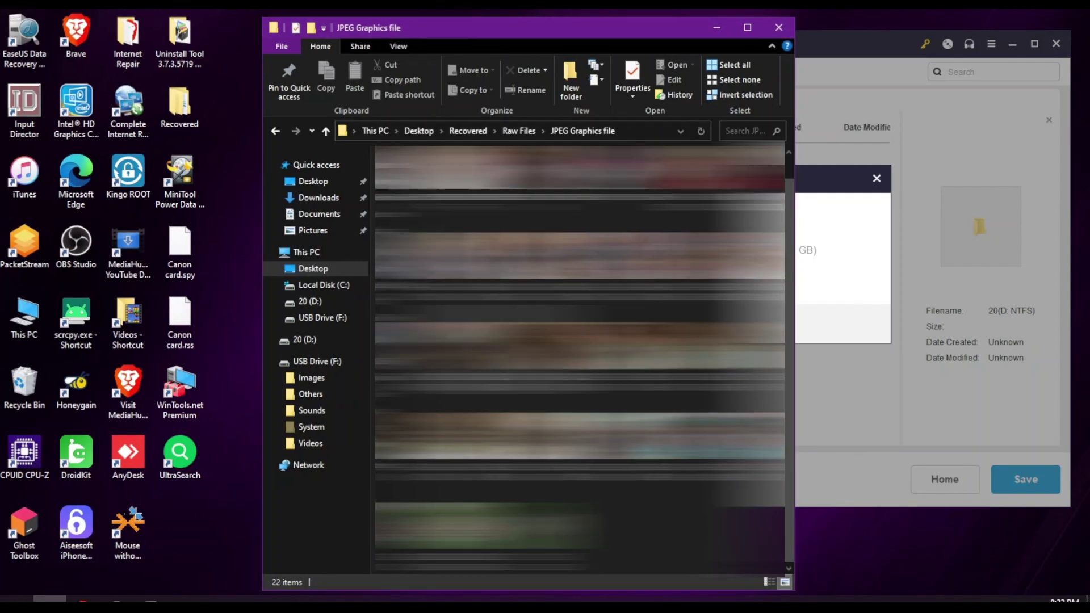
pyautogui.scroll(1, 579, 360)
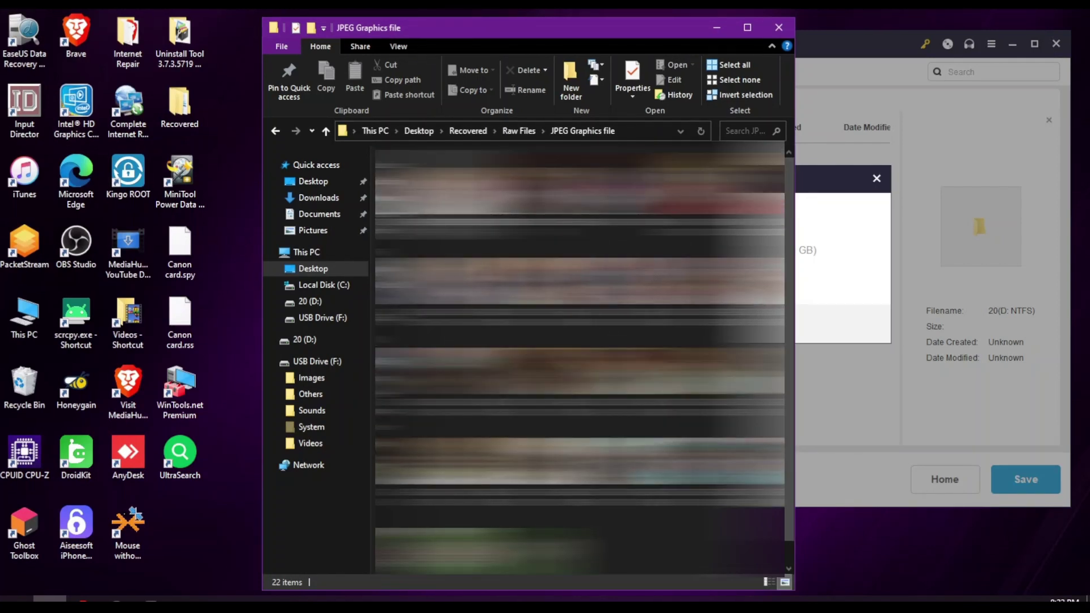
# - Navigate back to Recovered, then into Lost Files (400) > Raw Files (389) > JPEG Graphics file
pyautogui.click(277, 132)
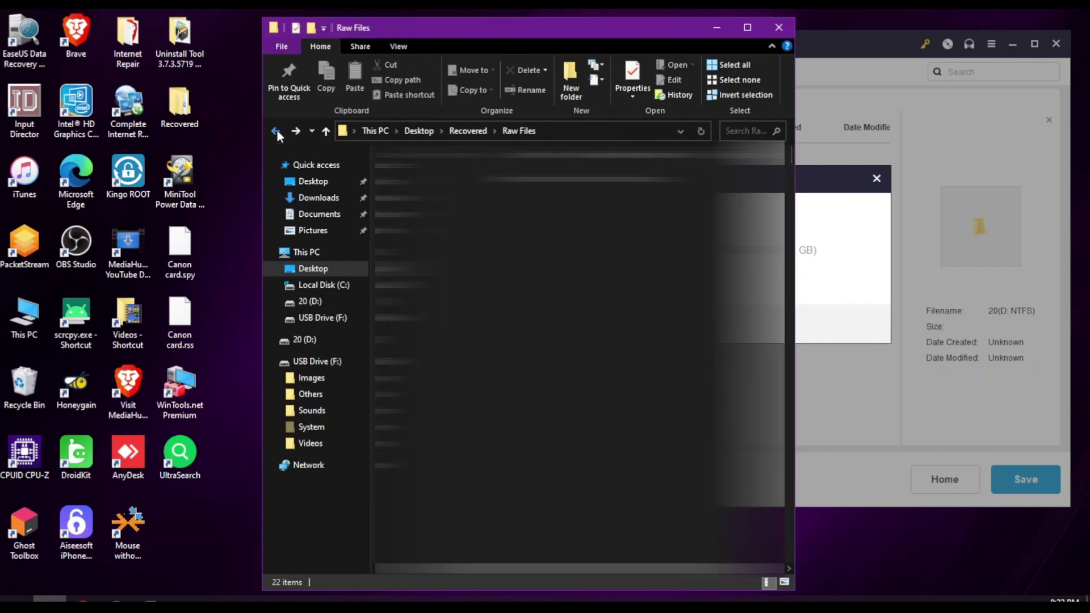
pyautogui.click(277, 133)
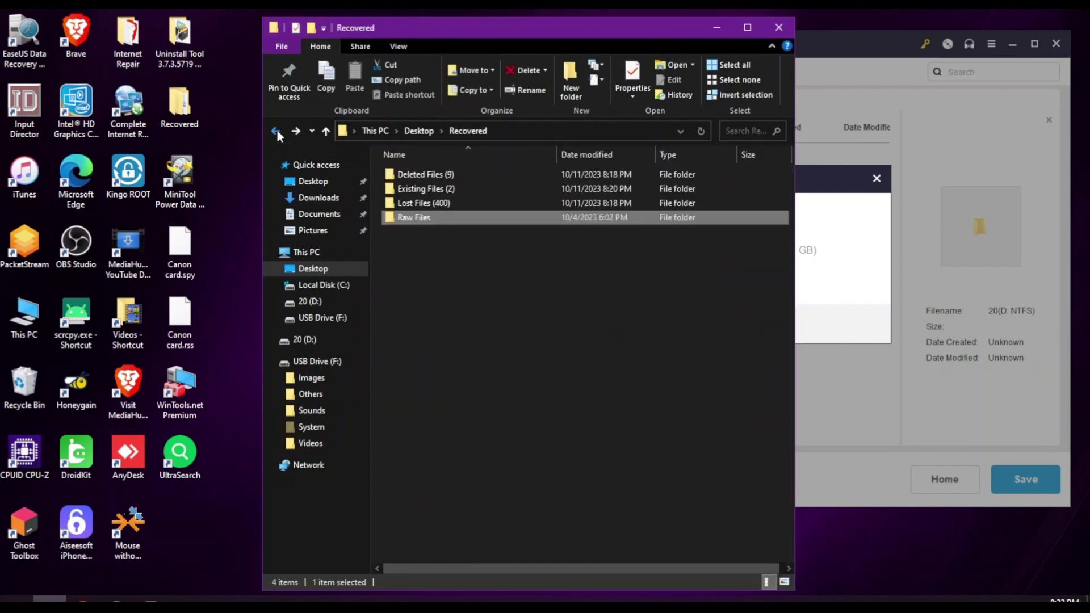
pyautogui.doubleClick(449, 203)
pyautogui.doubleClick(439, 193)
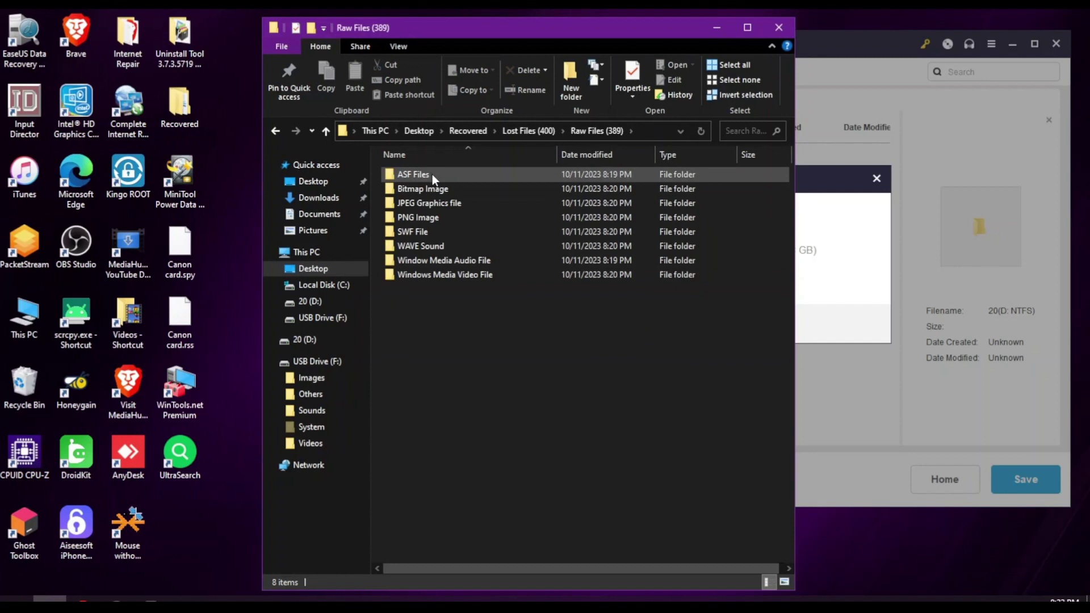
pyautogui.click(440, 189)
pyautogui.doubleClick(458, 203)
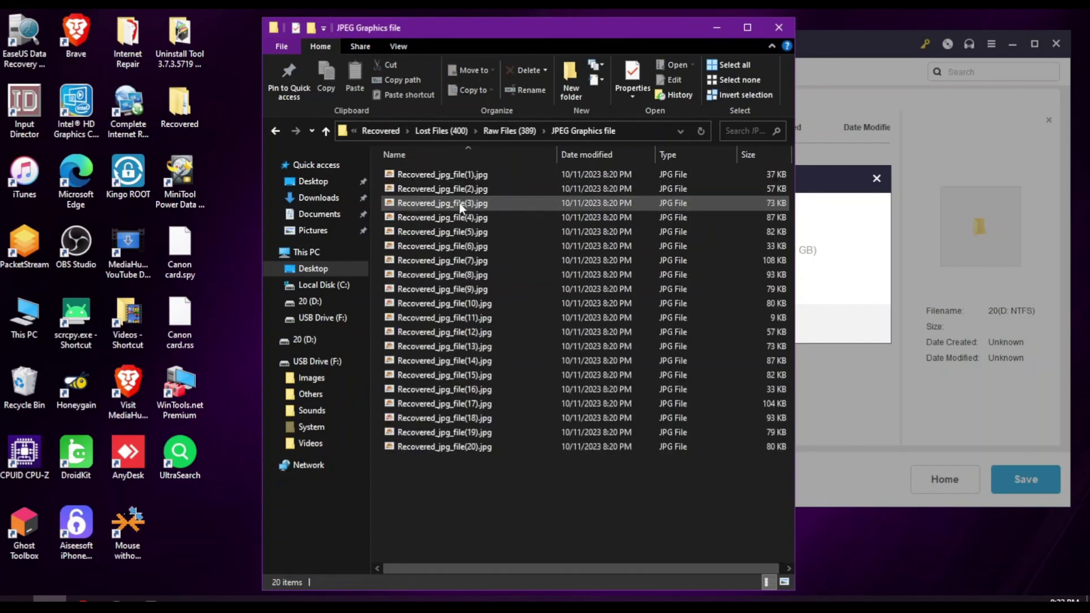
# - View these recovered JPGs as large icons, then return to Raw Files (389)
pyautogui.rightClick(531, 231)
pyautogui.moveTo(537, 236)
pyautogui.click(703, 257)
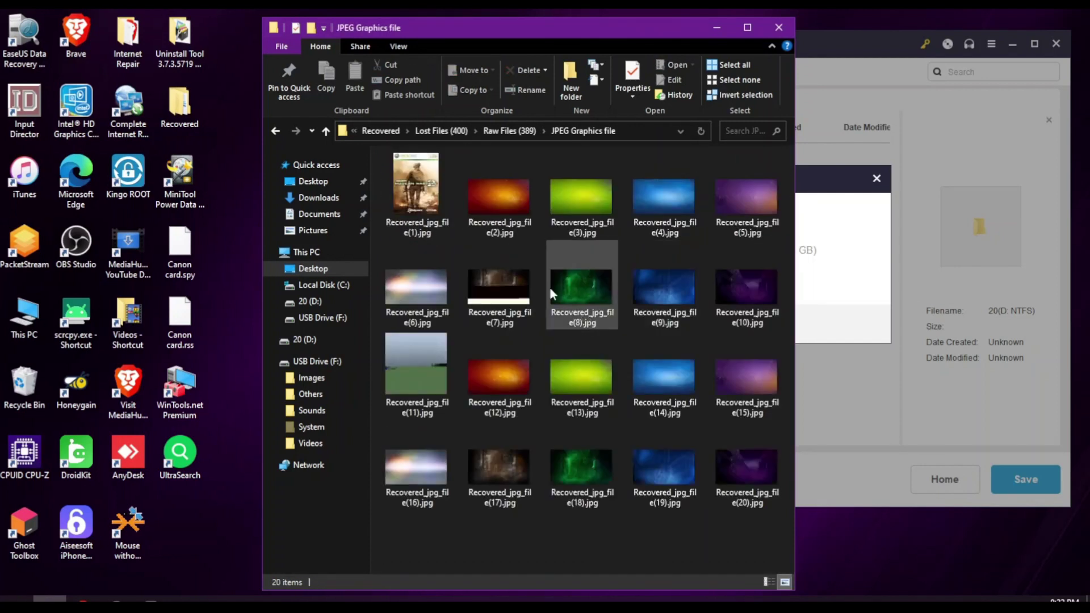
pyautogui.click(275, 131)
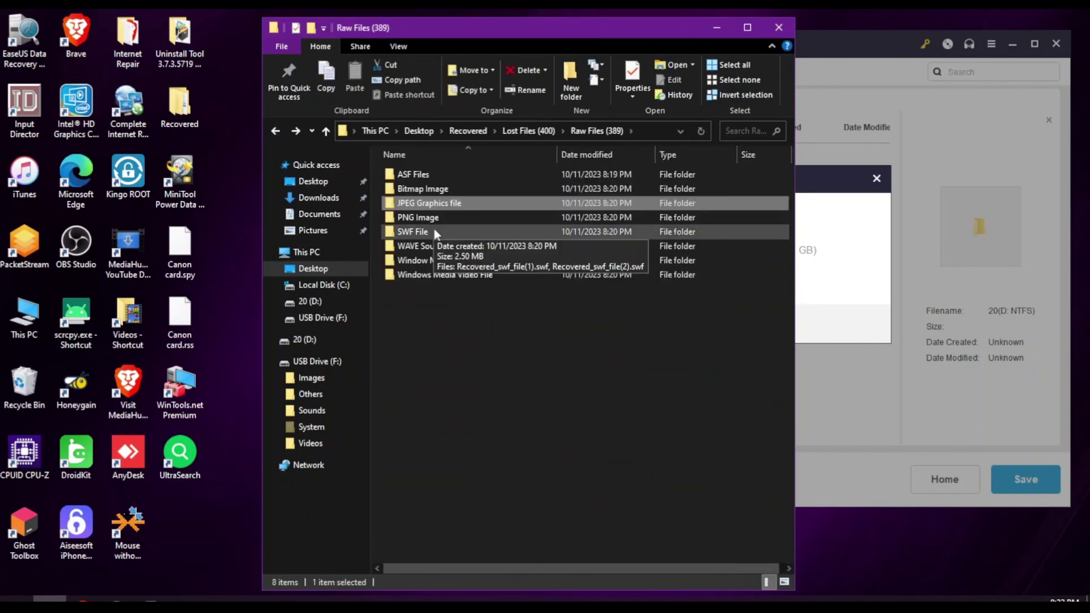
# - Open PNG Image, switch to large icons, and scroll through the 330 recovered PNGs
pyautogui.doubleClick(440, 218)
pyautogui.rightClick(537, 224)
pyautogui.moveTo(594, 233)
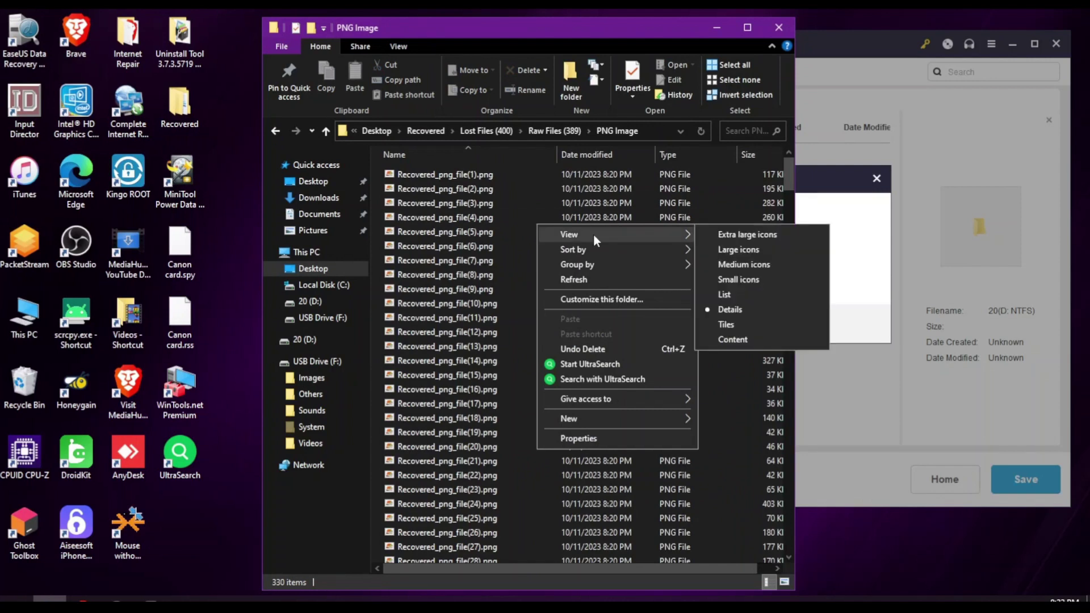
pyautogui.click(758, 250)
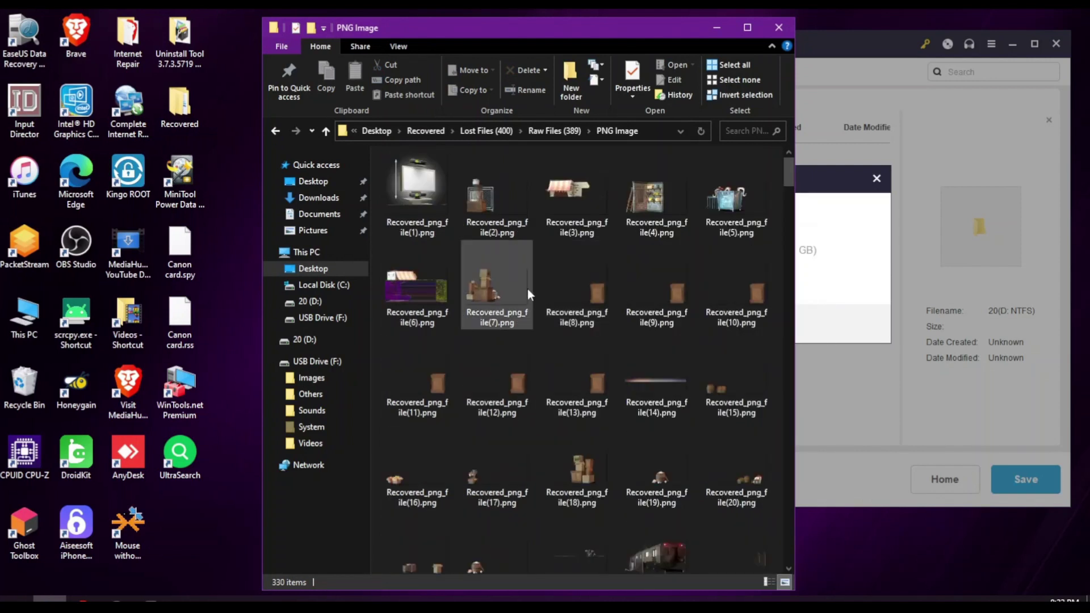
pyautogui.scroll(-1, 527, 288)
pyautogui.scroll(-10, 526, 288)
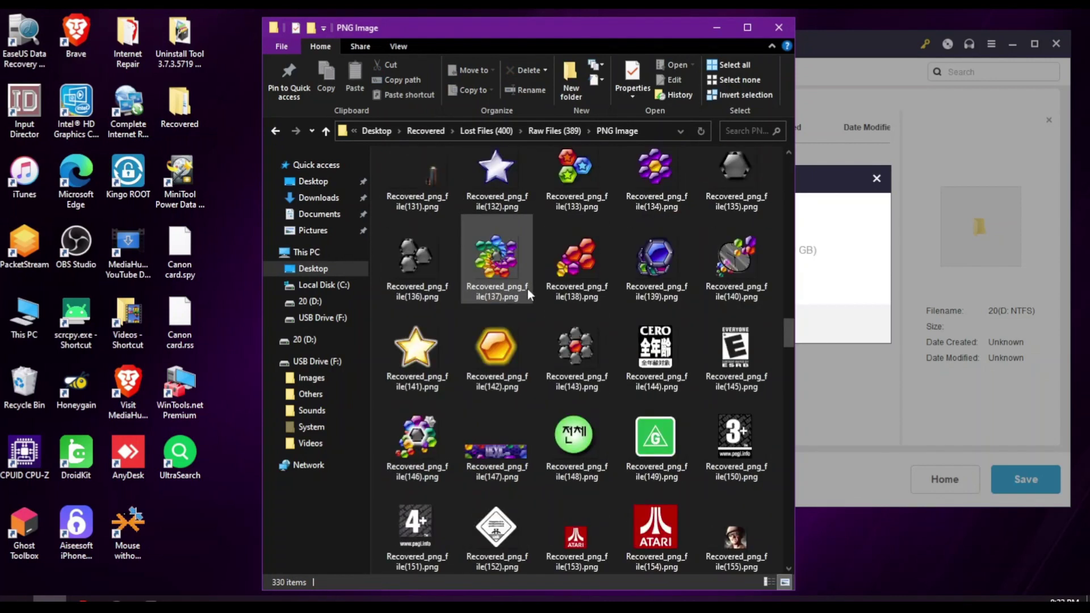
pyautogui.scroll(-18, 526, 288)
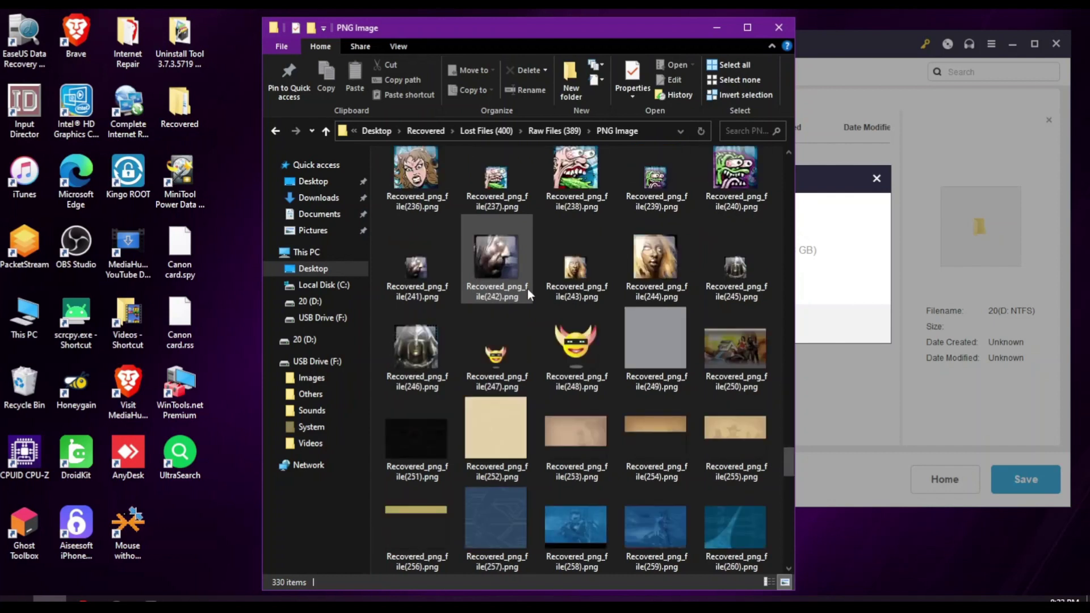
pyautogui.scroll(-12, 526, 288)
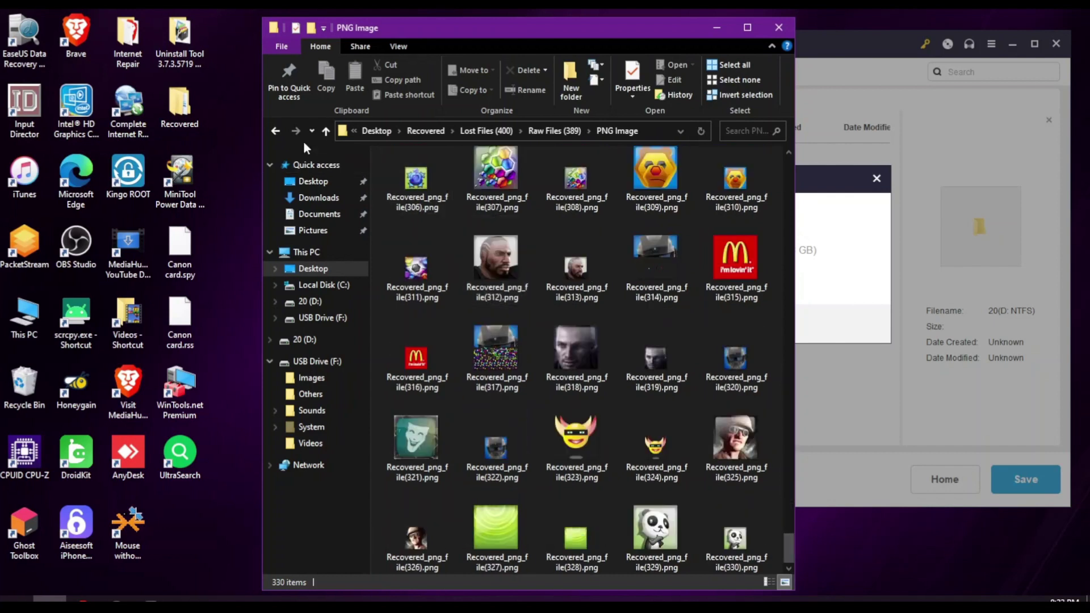
# - Back out to Deleted Files (9), close File Explorer, and nudge the recovery-completed notice left
pyautogui.click(279, 128)
pyautogui.click(280, 128)
pyautogui.click(279, 128)
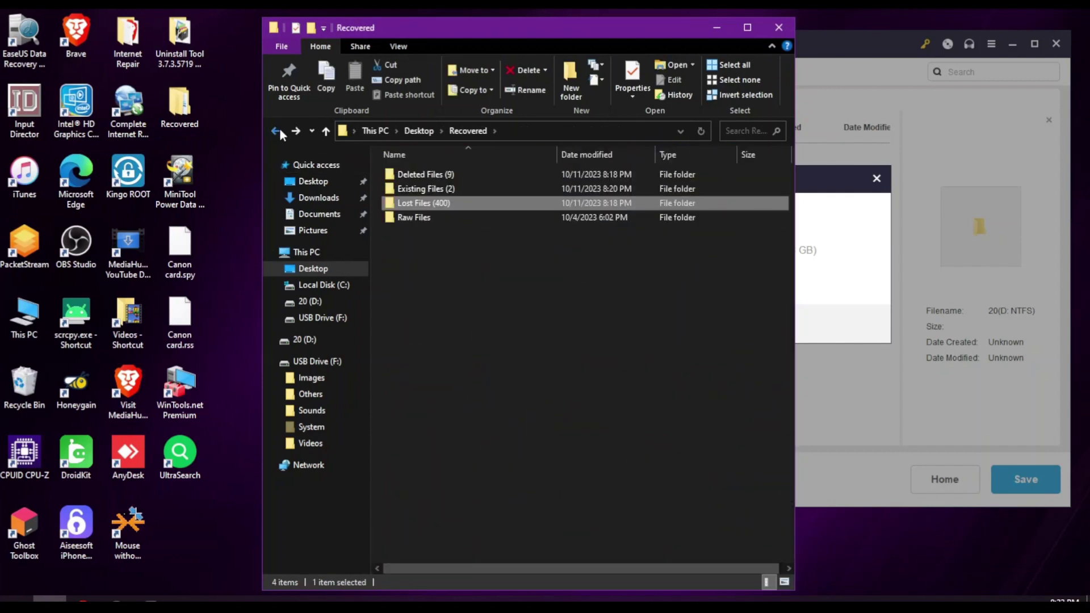
pyautogui.click(280, 127)
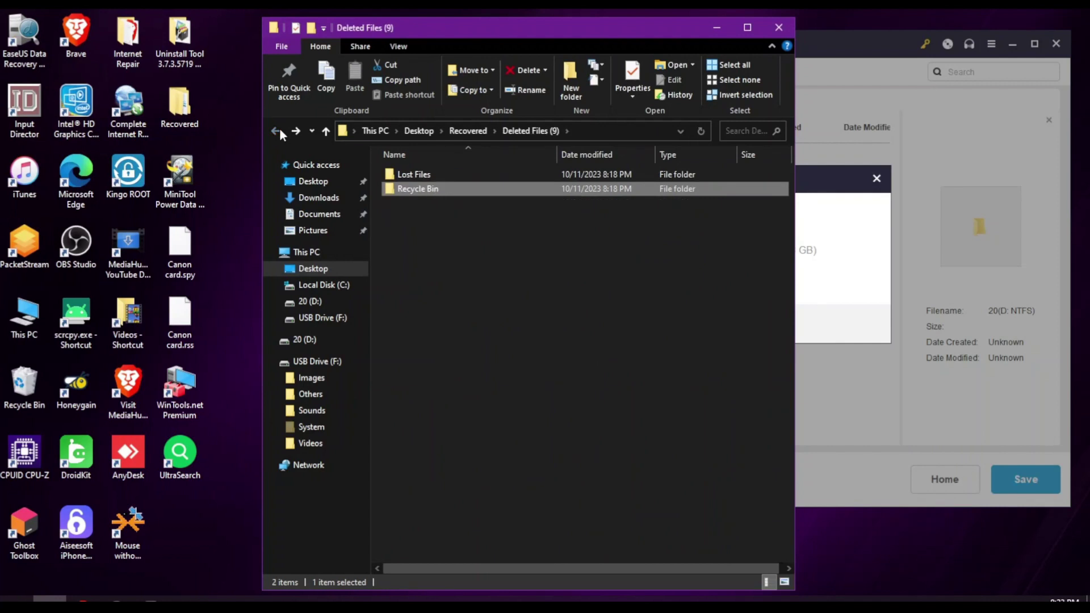
pyautogui.click(778, 27)
pyautogui.moveTo(668, 179); pyautogui.dragTo(626, 182)
# - Dismiss the notice, group results by Type, and expand Picture, Audio & Video and Other files (22)
pyautogui.click(835, 181)
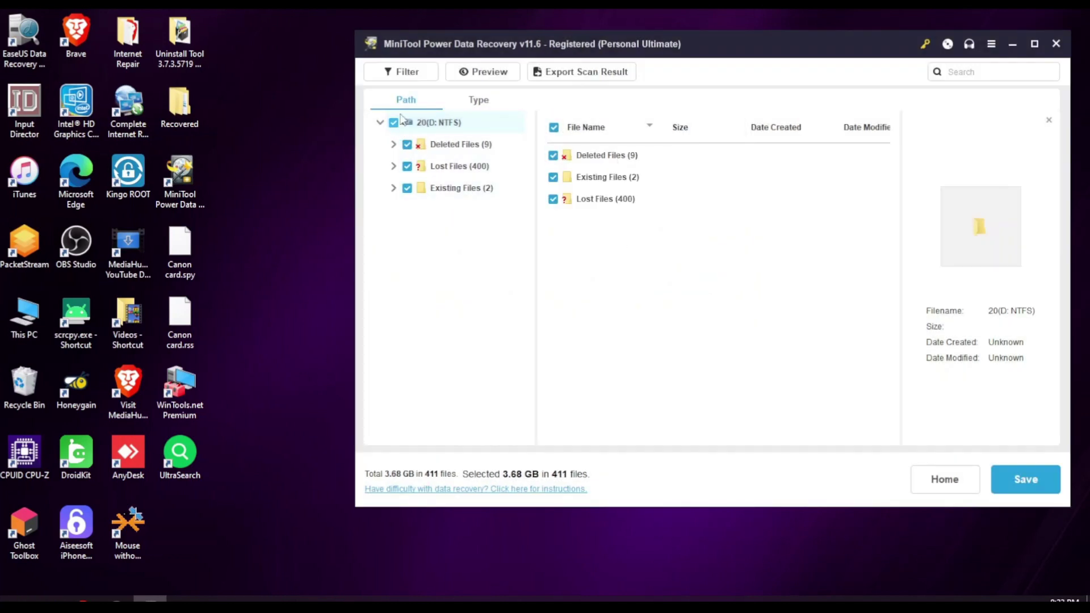
pyautogui.click(477, 102)
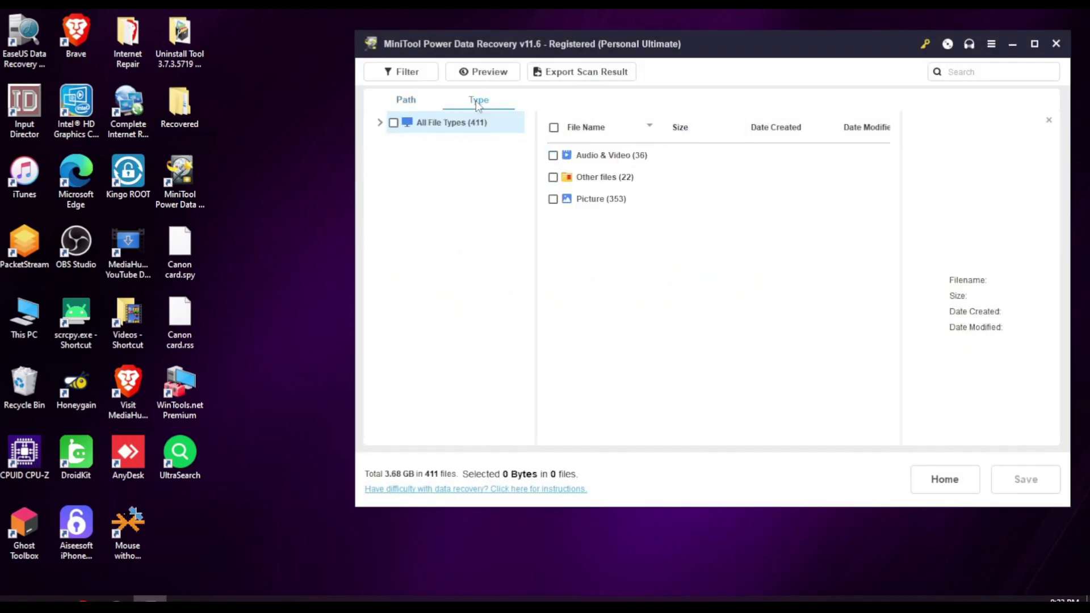
pyautogui.click(380, 123)
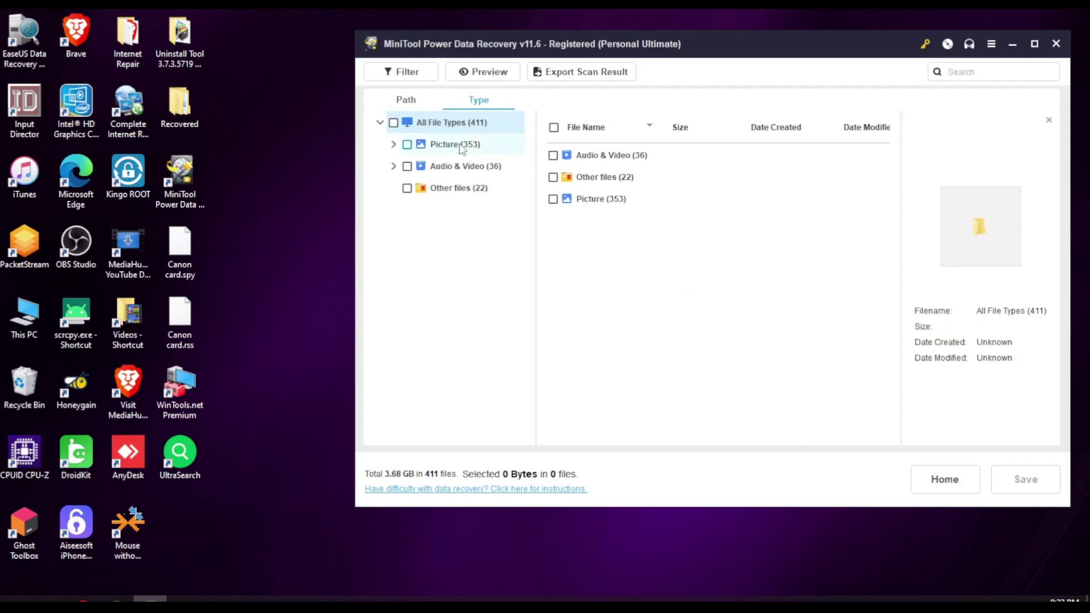
pyautogui.click(394, 145)
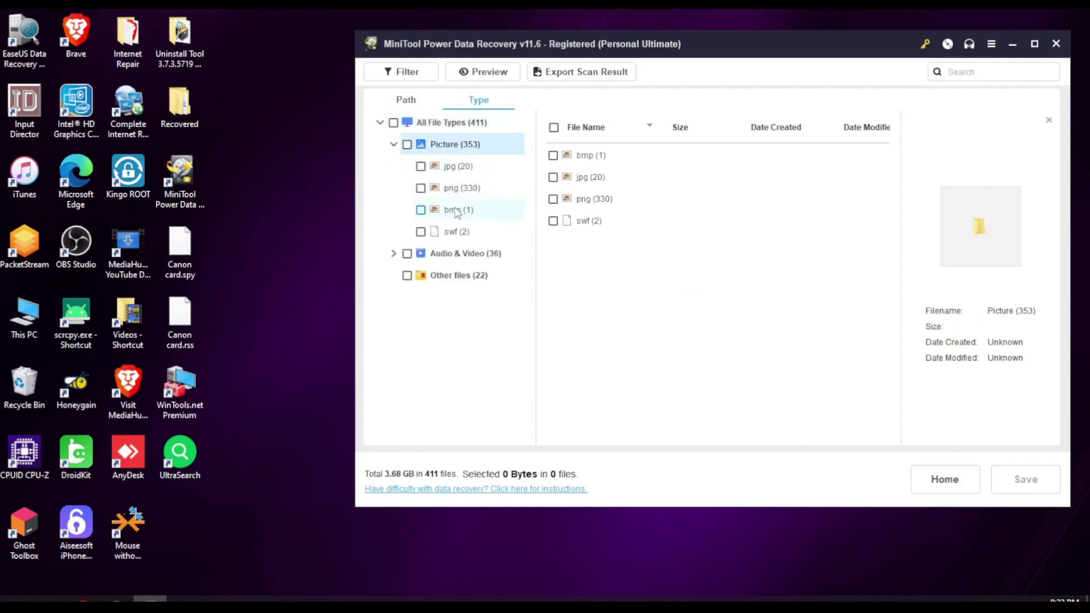
pyautogui.click(393, 254)
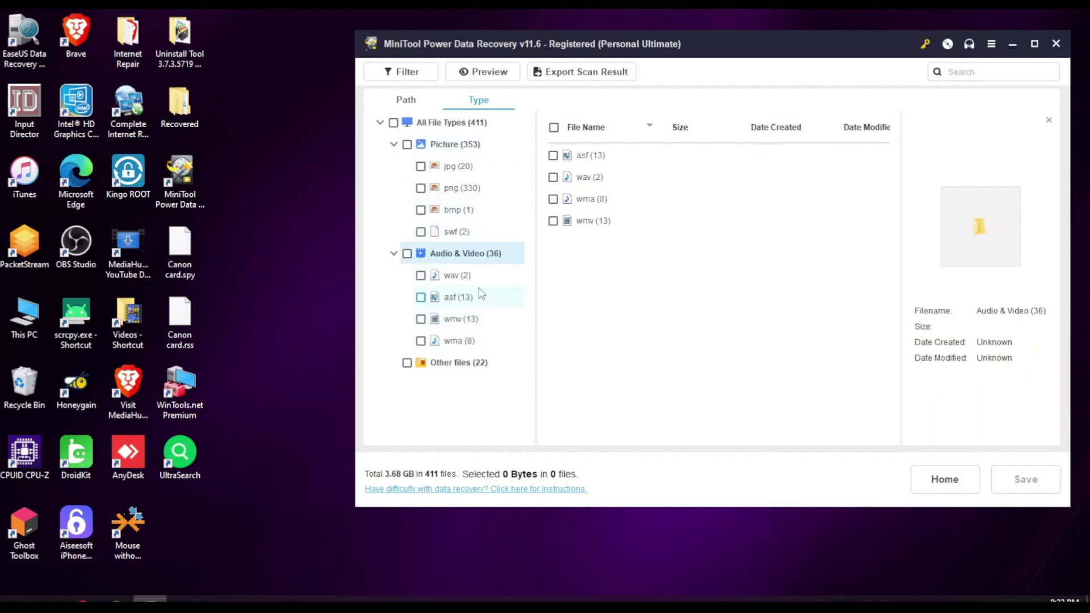
pyautogui.click(454, 363)
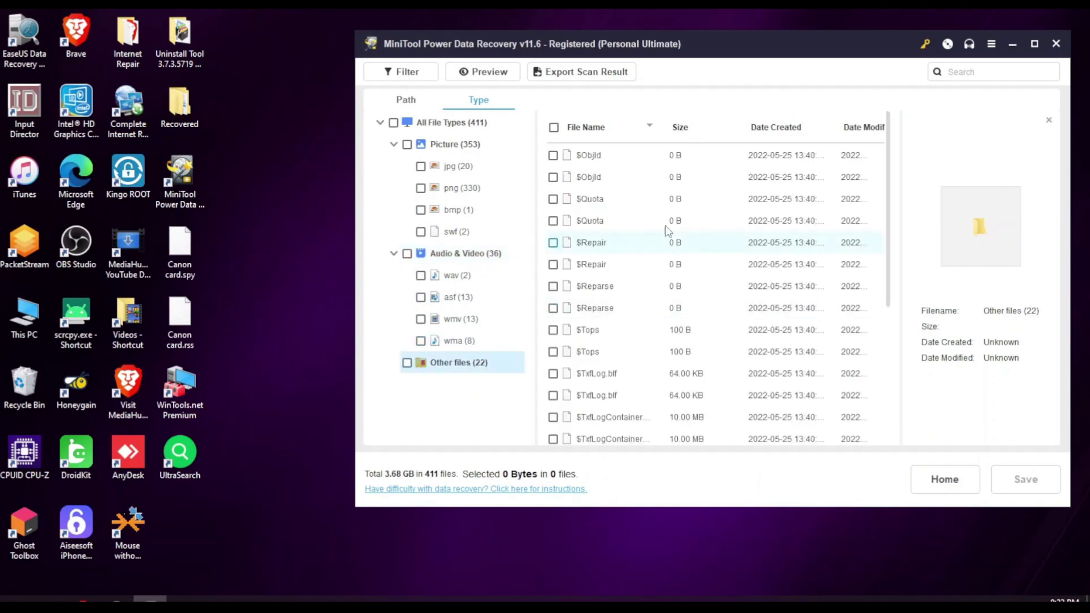
# - Browse the wma (8), wmv (13), asf, jpg (20), bmp (1) and swf (2) file lists
pyautogui.scroll(-3, 628, 316)
pyautogui.scroll(3, 628, 316)
pyautogui.click(488, 340)
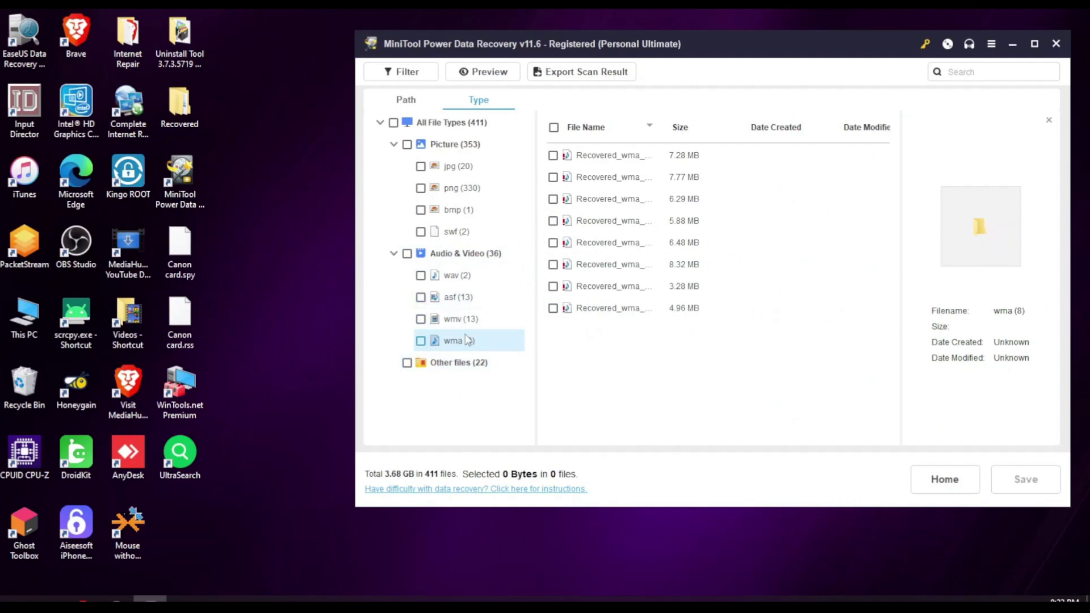
pyautogui.click(473, 319)
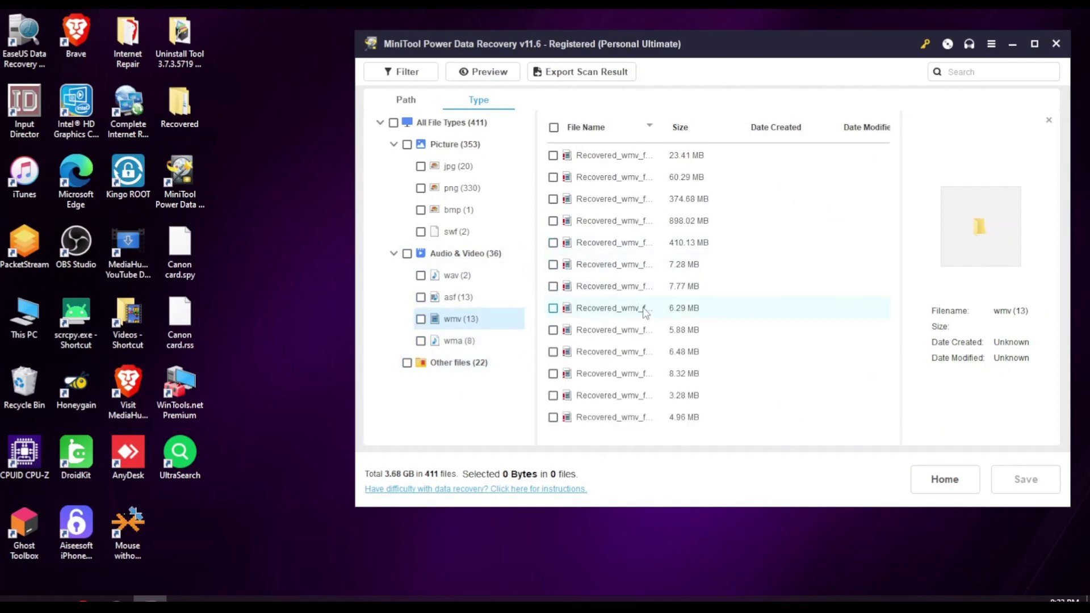
pyautogui.press('Up')
pyautogui.click(467, 170)
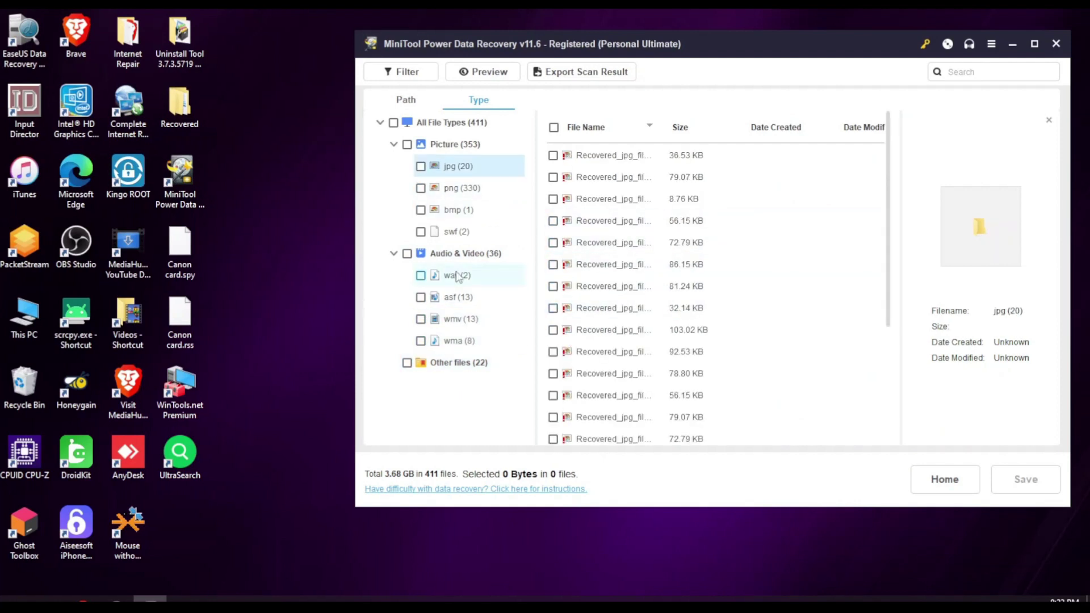
pyautogui.click(480, 216)
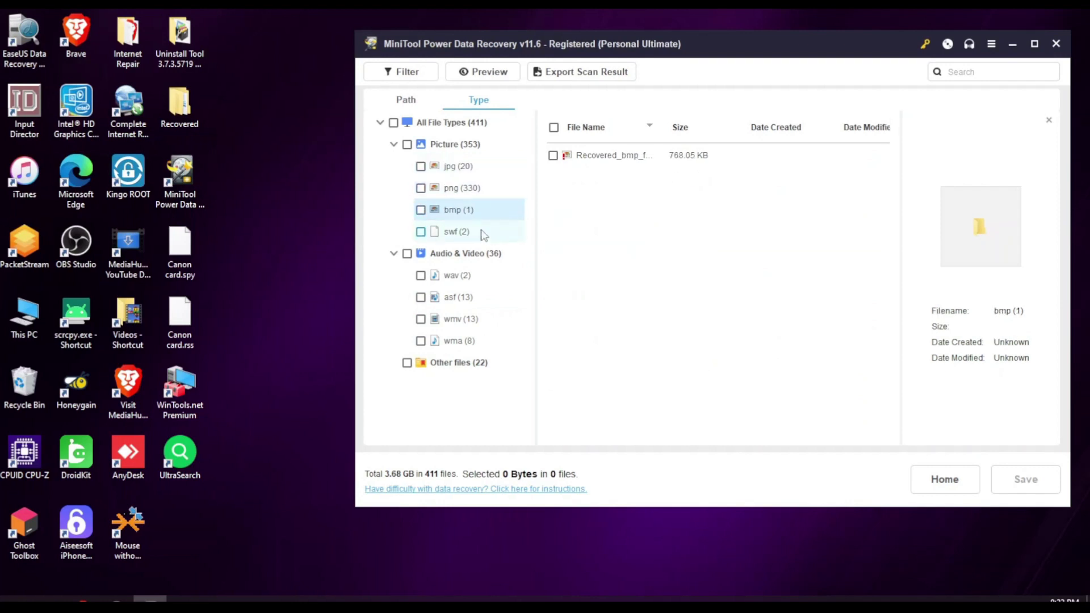
pyautogui.click(472, 233)
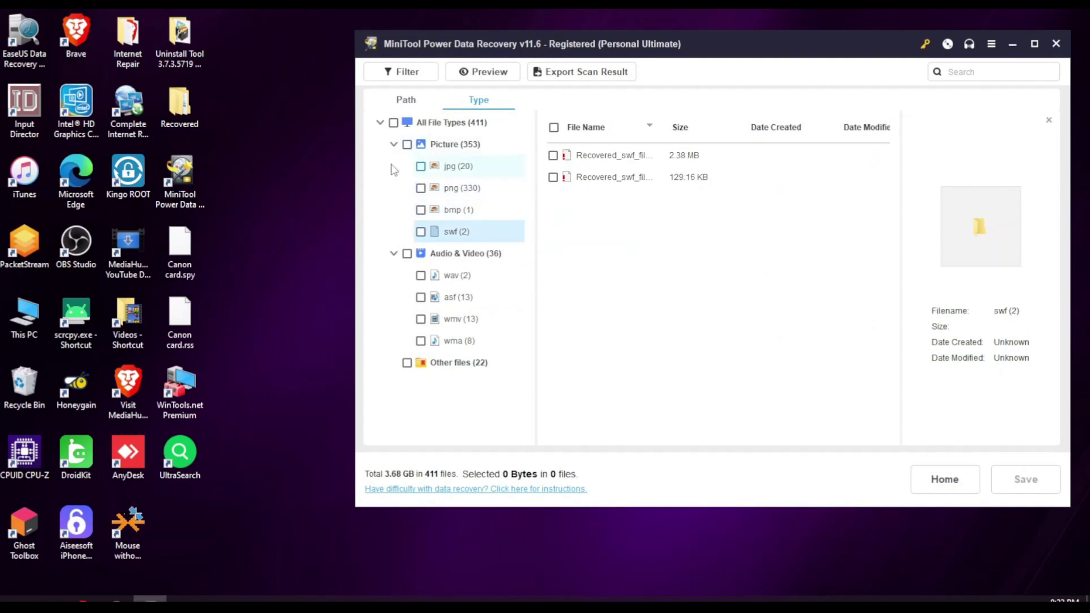
# - Move the recovery window aside and highlight the product heading on the minitool.com page
pyautogui.moveTo(811, 53); pyautogui.dragTo(661, 60)
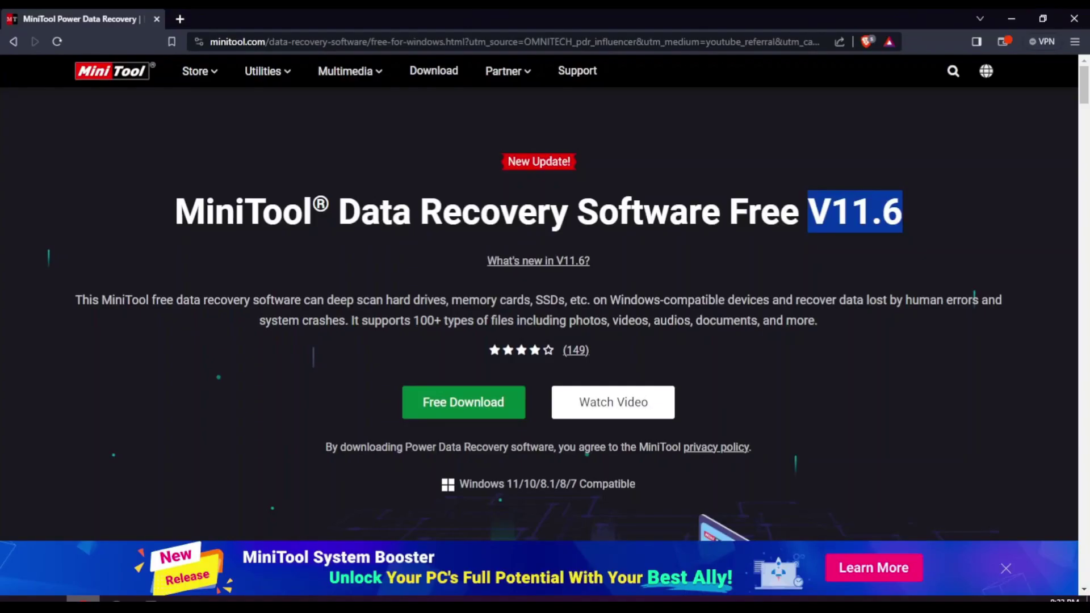
pyautogui.scroll(-5, 117, 286)
pyautogui.scroll(5, 117, 285)
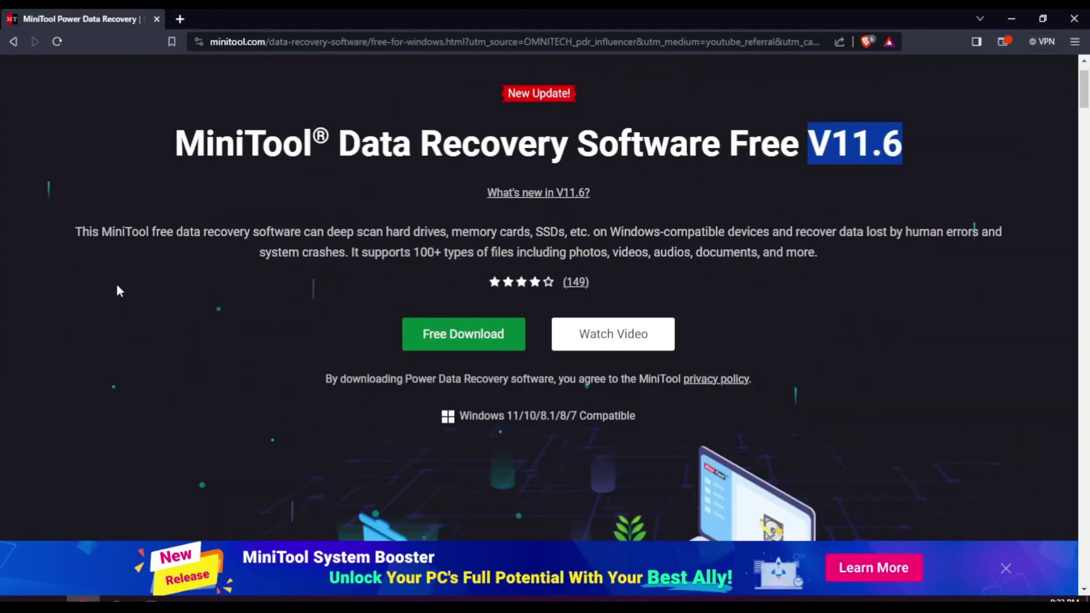
pyautogui.moveTo(117, 287); pyautogui.dragTo(1074, 213)
pyautogui.click(518, 217)
# - Scroll the Data Recovery Software Free V11.6 page, then minimize MiniTool Power Data Recovery
pyautogui.scroll(-10, 290, 301)
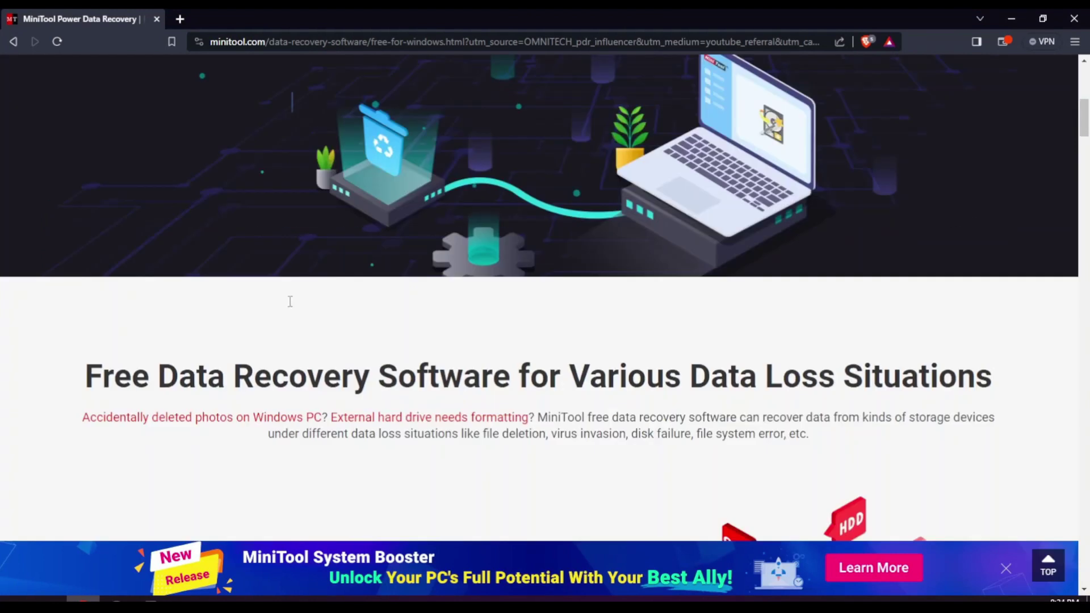
pyautogui.scroll(-10, 254, 291)
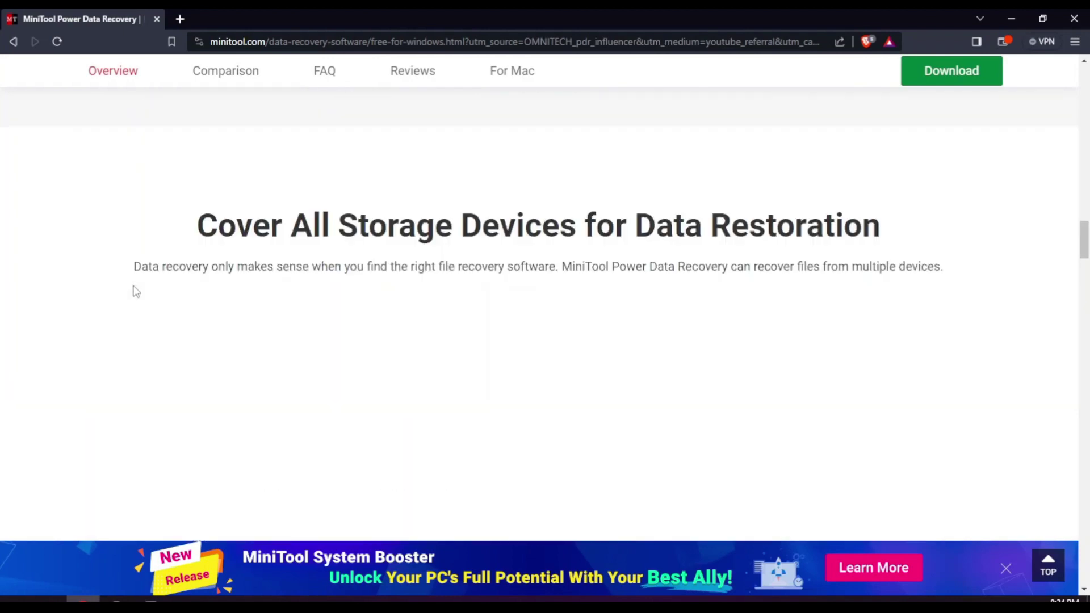
pyautogui.scroll(-2, 112, 279)
pyautogui.scroll(15, 113, 273)
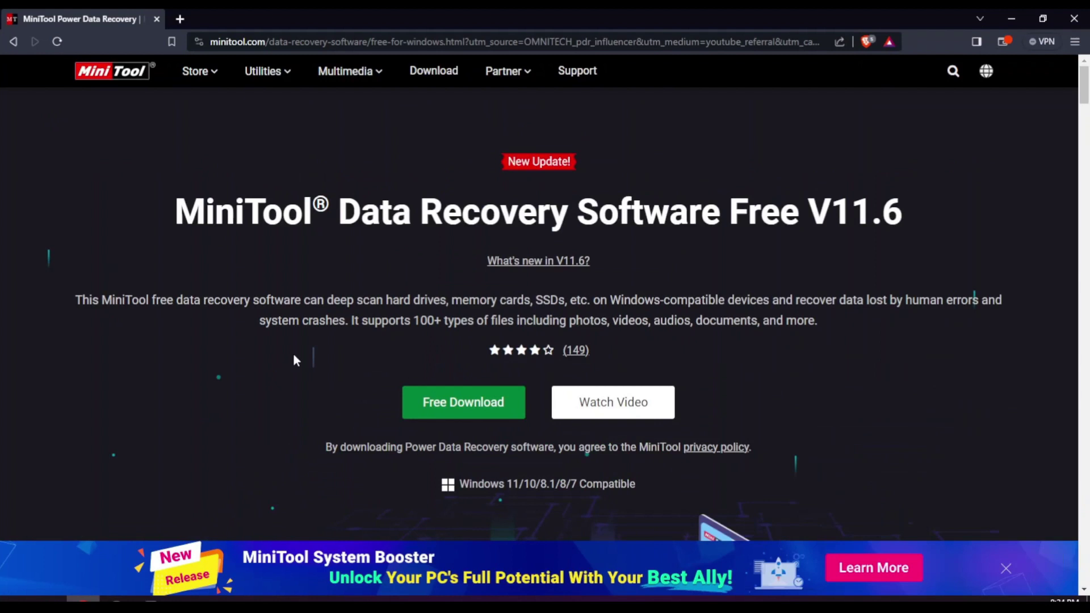
pyautogui.click(150, 599)
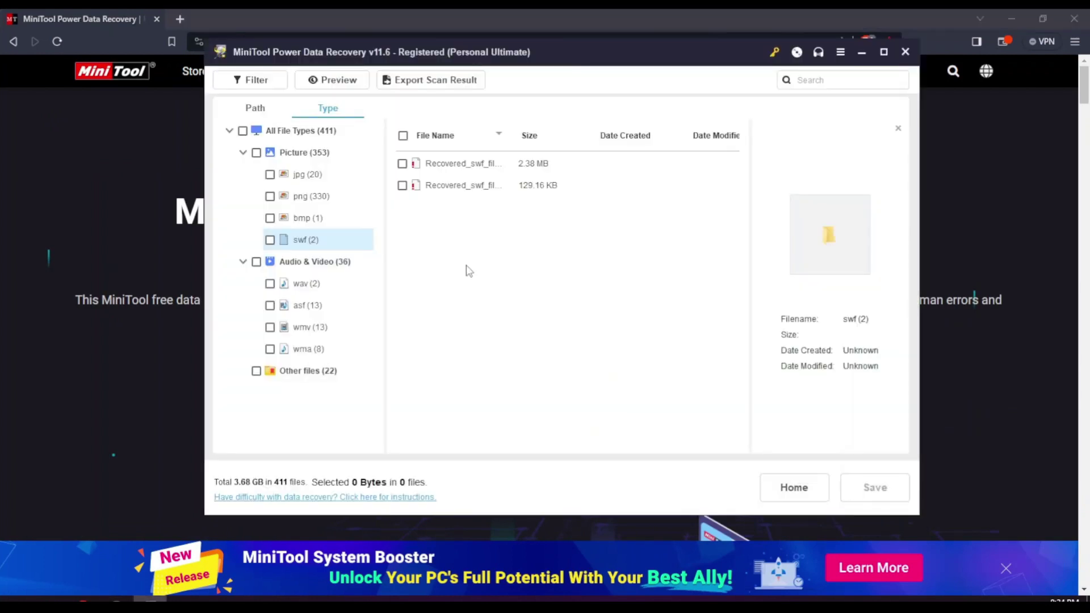
pyautogui.click(862, 52)
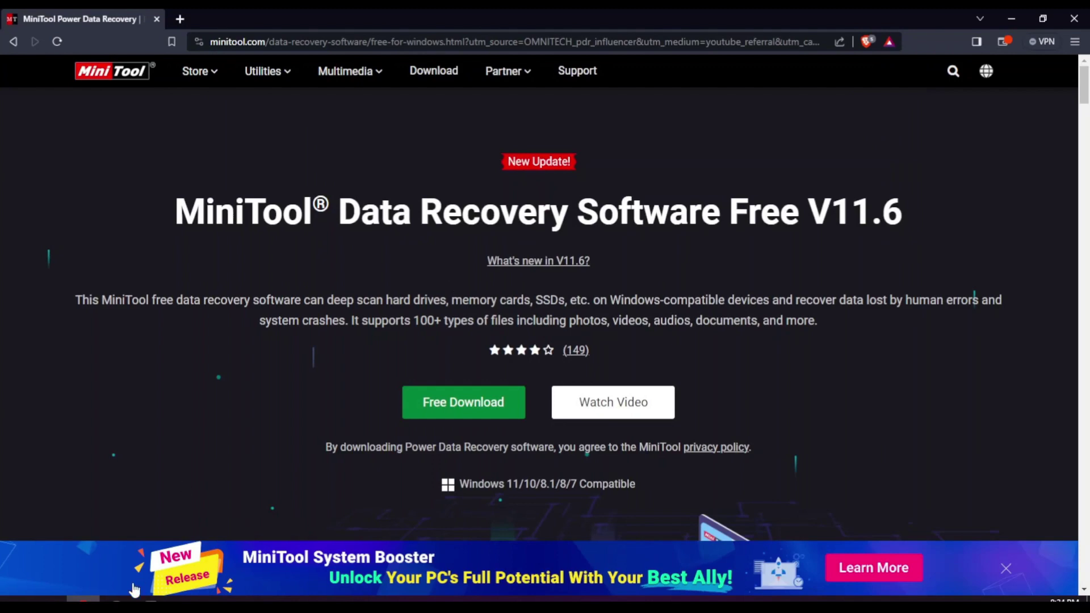